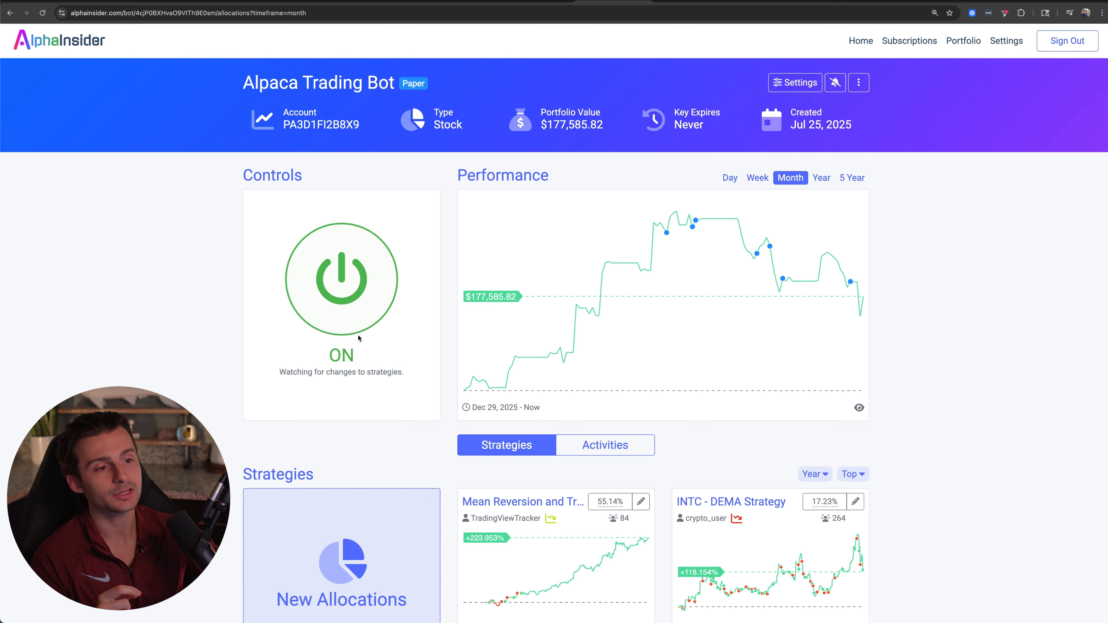
Stop the Alpaca paper trading bot, acknowledging that its positions may be closed.
{"action": "left_click", "coordinate": [356, 293]}
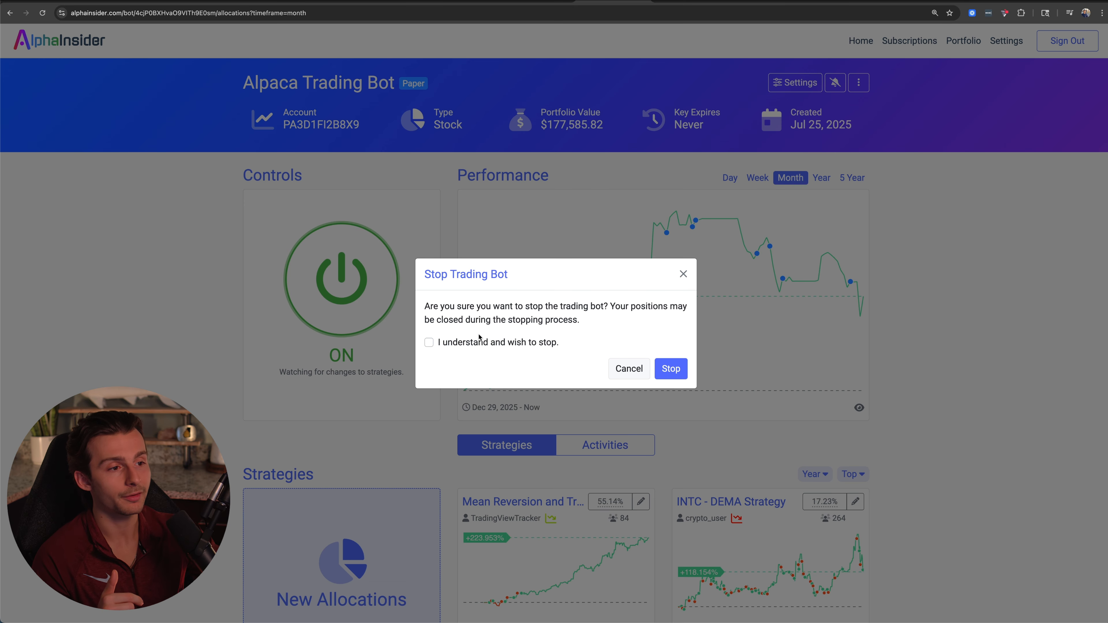
{"action": "left_click", "coordinate": [476, 343]}
{"action": "left_click", "coordinate": [671, 370]}
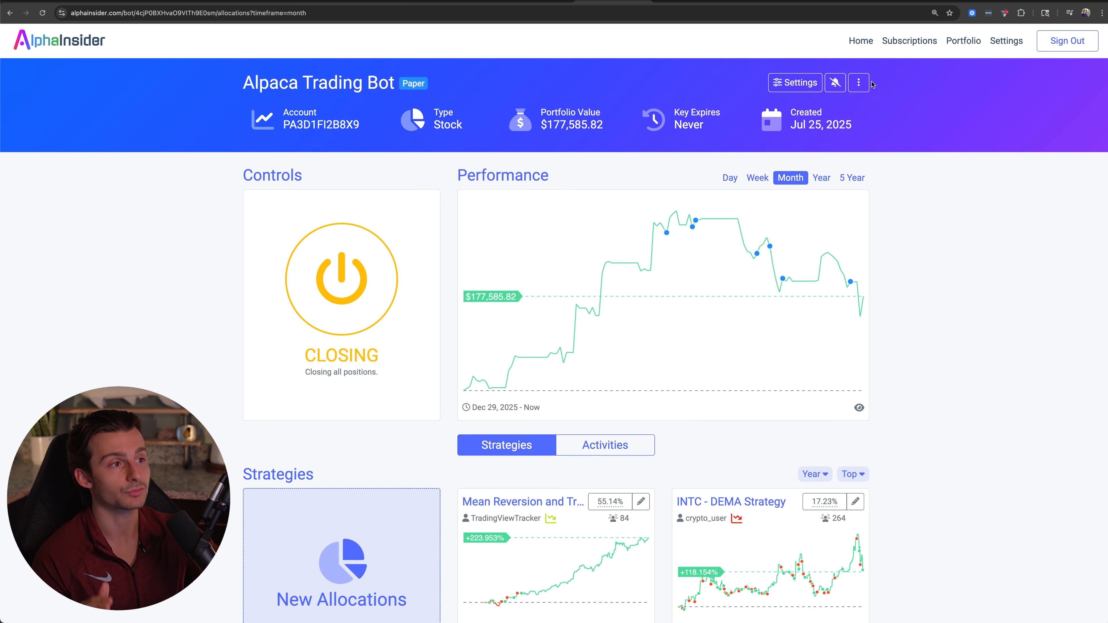
{"action": "left_click", "coordinate": [858, 82]}
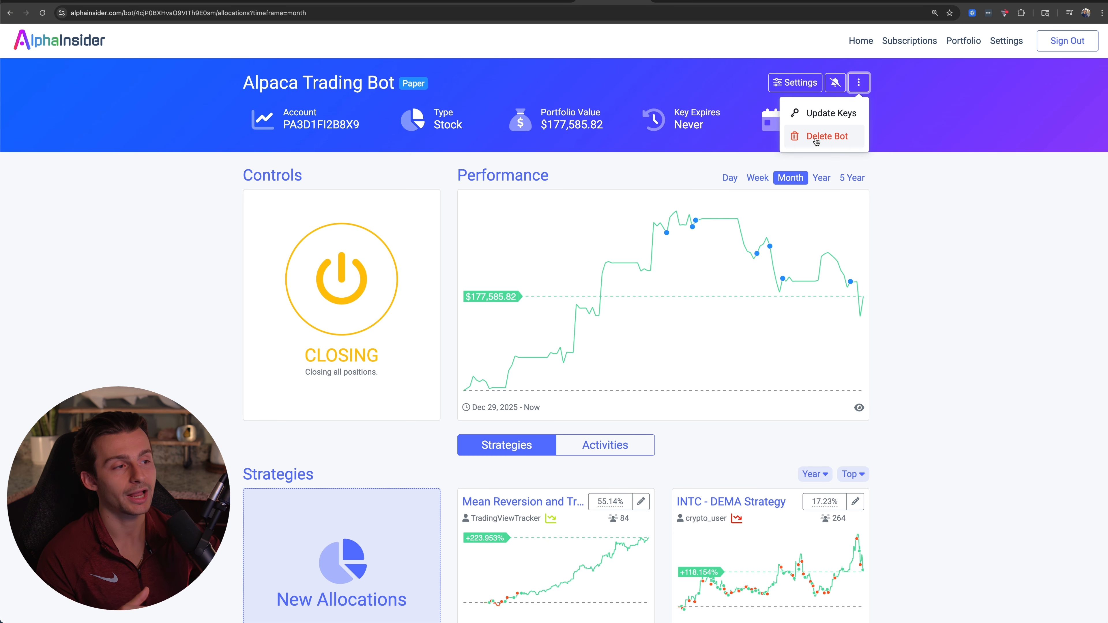
{"action": "scroll", "coordinate": [950, 522], "scroll_direction": "down", "scroll_amount": 6}
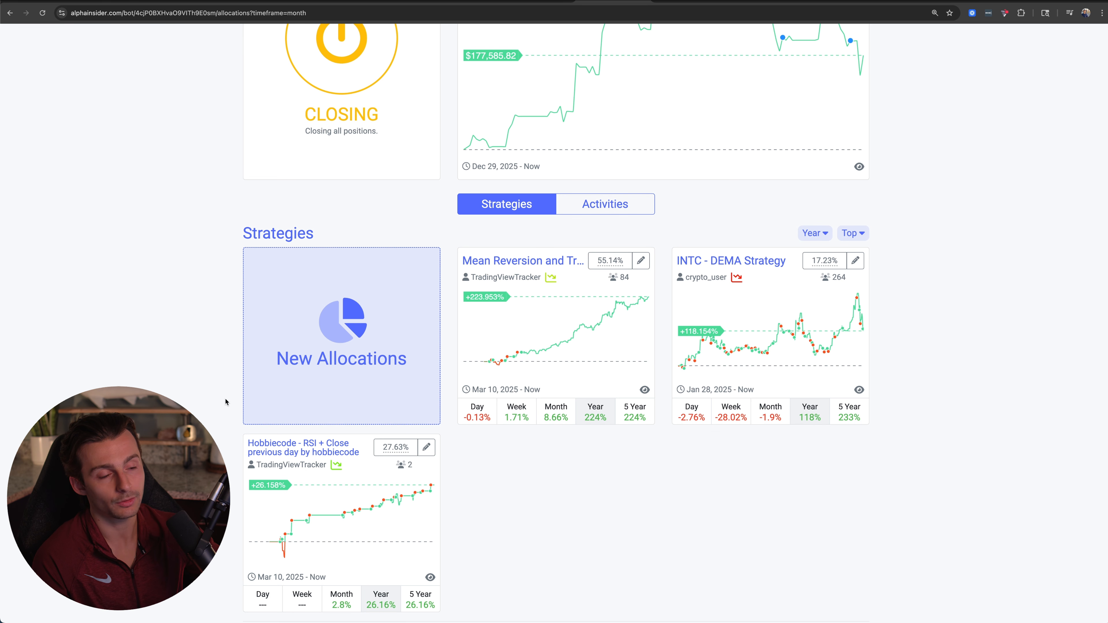
{"action": "scroll", "coordinate": [928, 357], "scroll_direction": "up", "scroll_amount": 6}
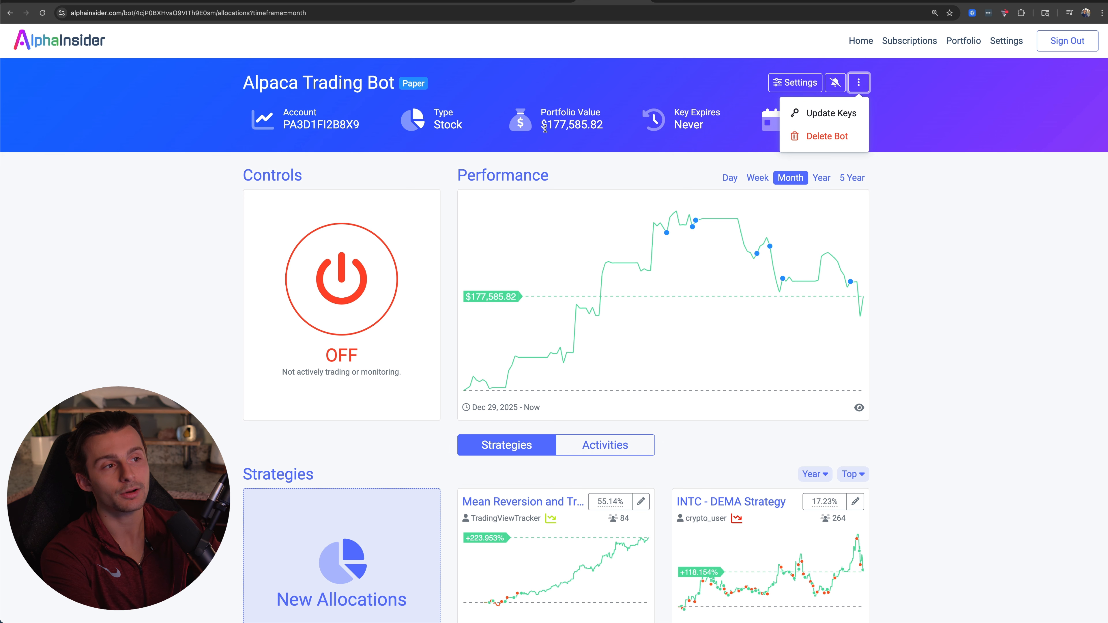
{"action": "left_click_drag", "start_coordinate": [541, 126], "coordinate": [604, 127]}
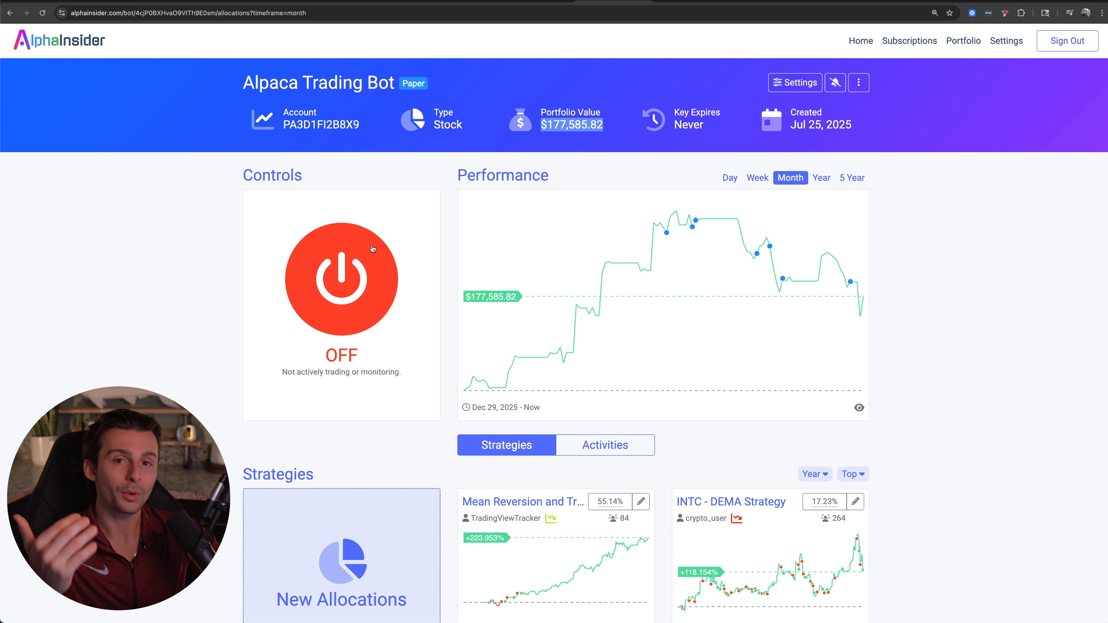
Check the Close On Stop option in the trading bot's settings and leave the settings without changes.
{"action": "left_click", "coordinate": [795, 83]}
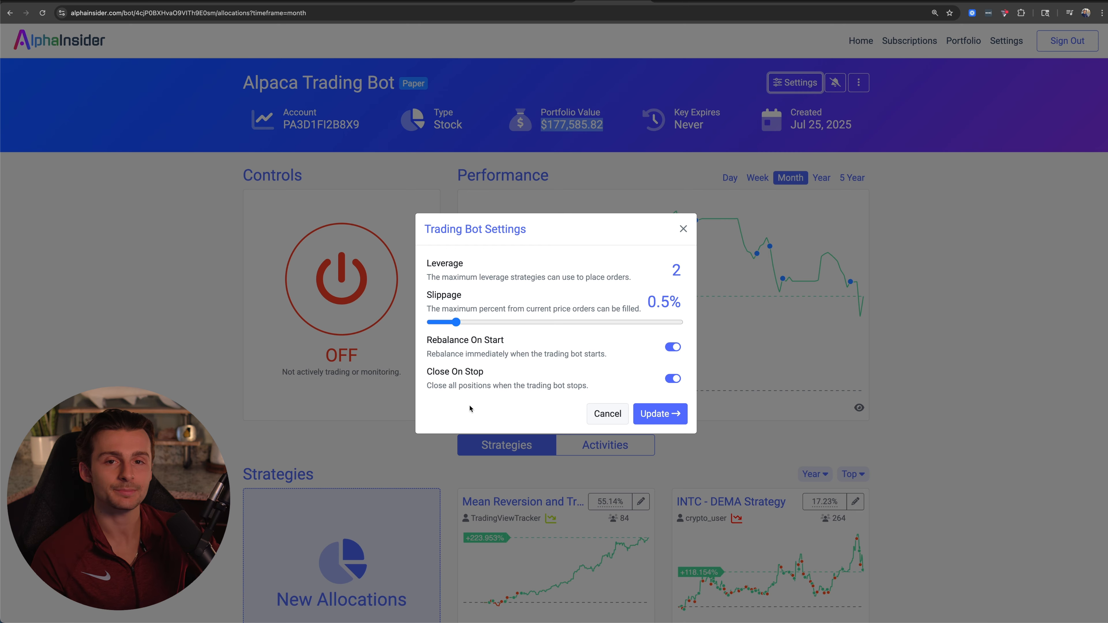
{"action": "left_click_drag", "start_coordinate": [430, 374], "coordinate": [493, 375]}
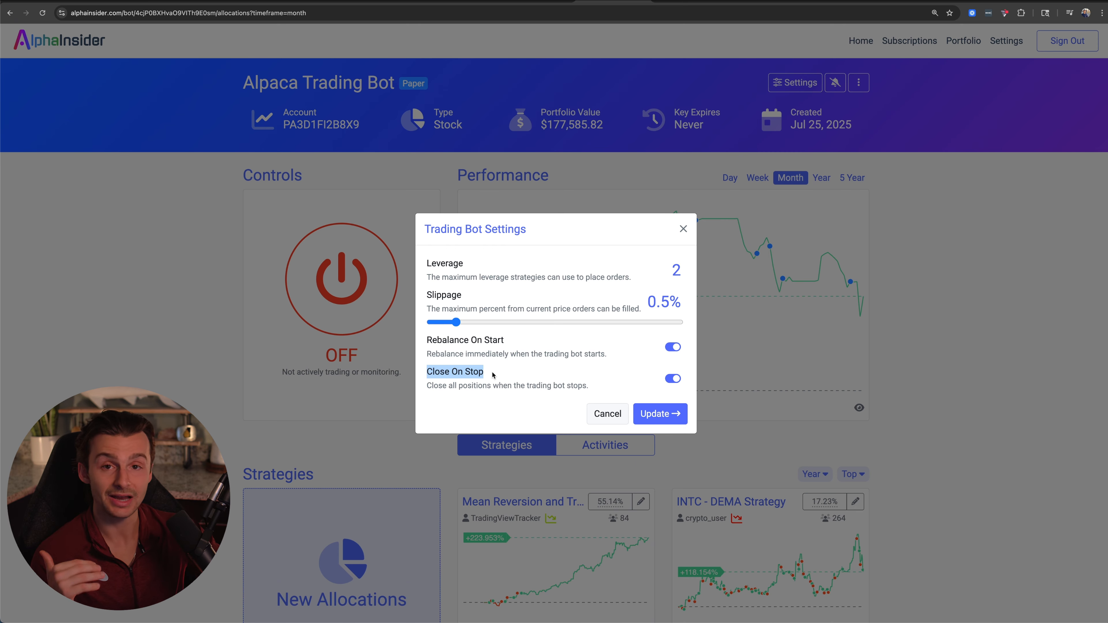
{"action": "left_click", "coordinate": [486, 377]}
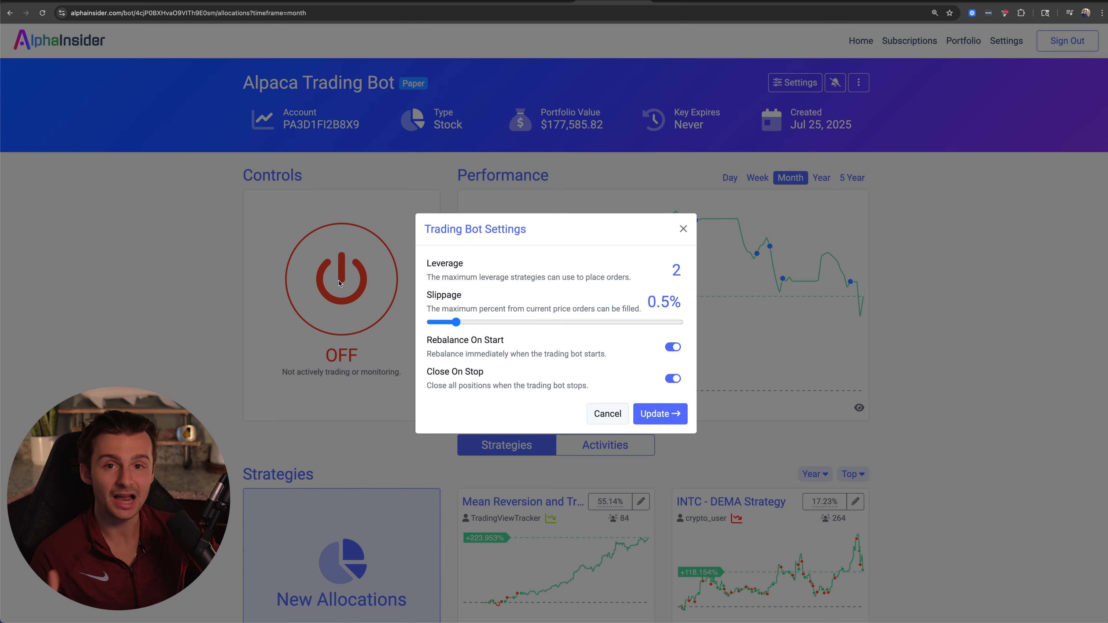
{"action": "left_click_drag", "start_coordinate": [429, 375], "coordinate": [510, 372]}
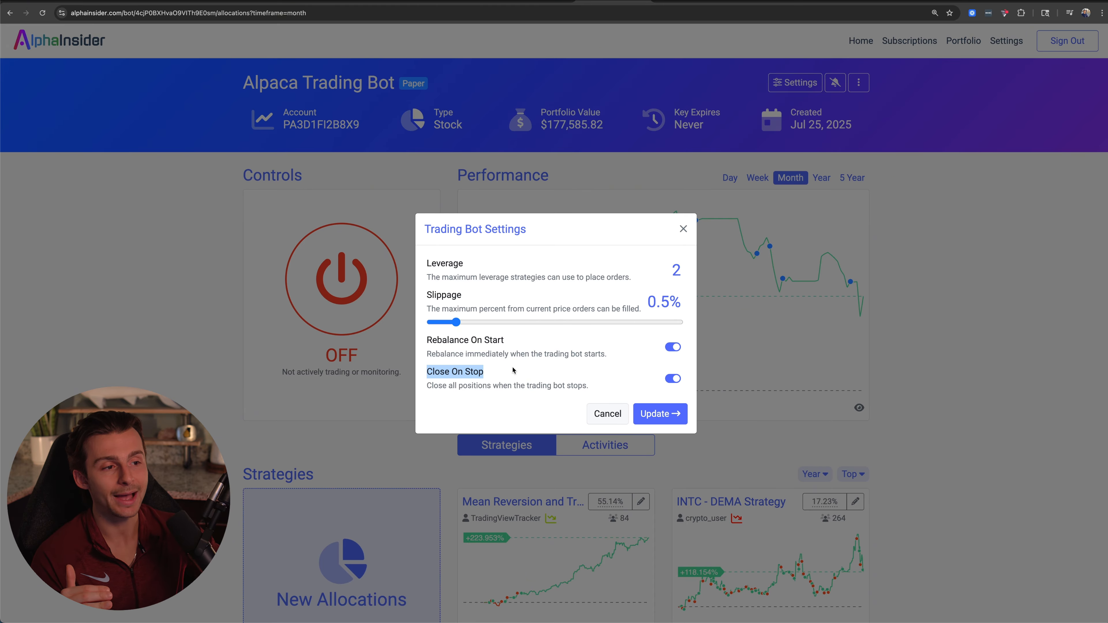
{"action": "left_click", "coordinate": [513, 370]}
{"action": "left_click", "coordinate": [683, 229]}
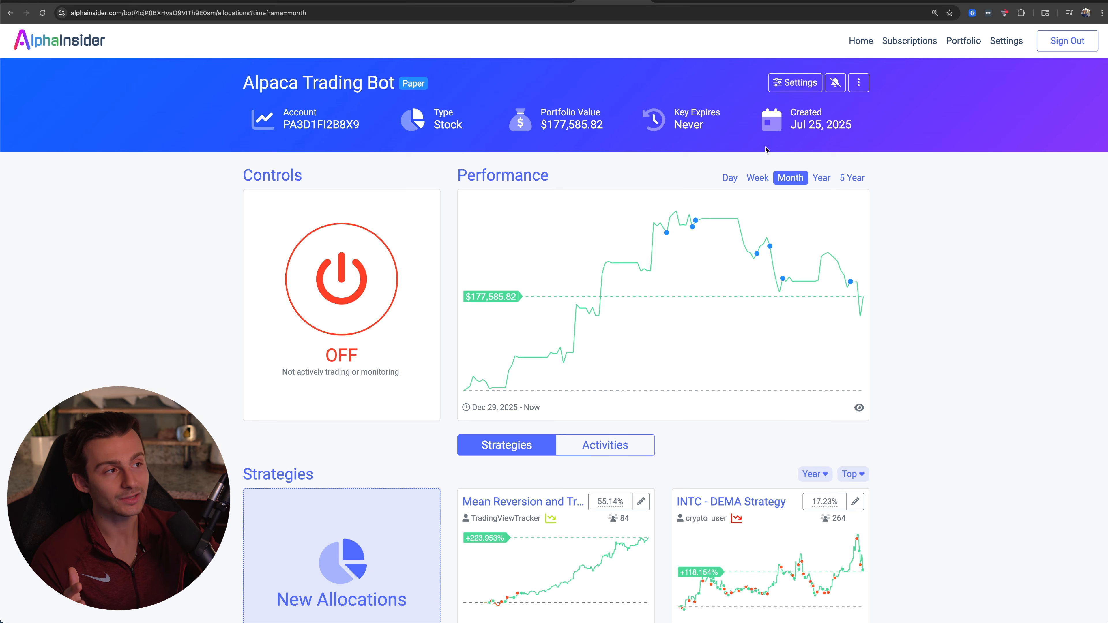
Delete the Alpaca trading bot, acknowledging that the deletion is permanent.
{"action": "left_click", "coordinate": [859, 83]}
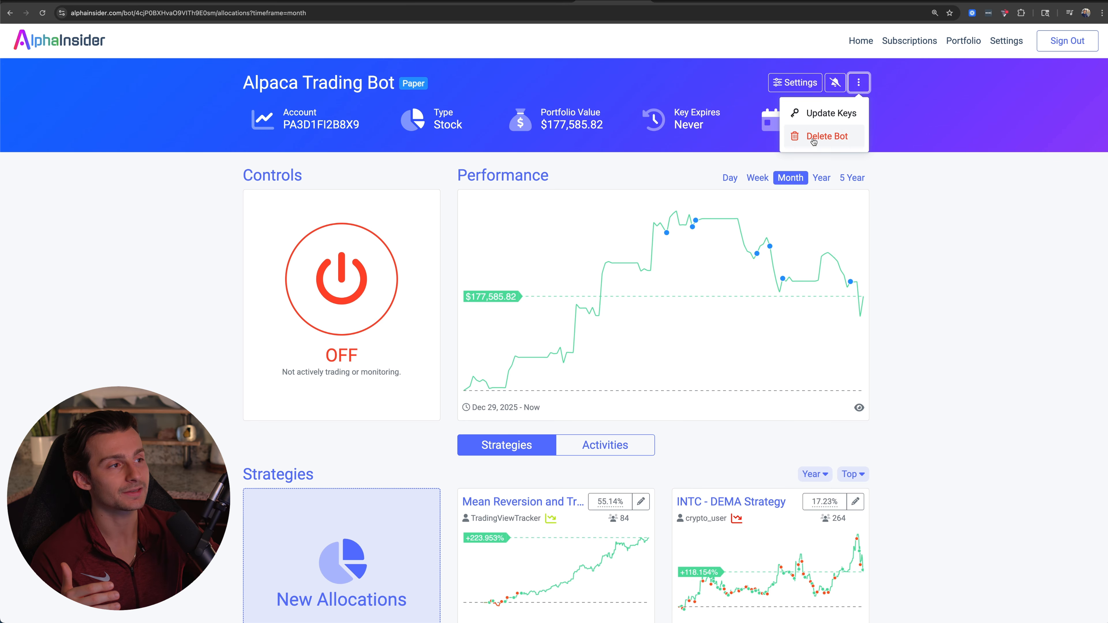
{"action": "left_click", "coordinate": [812, 142]}
{"action": "left_click", "coordinate": [446, 337]}
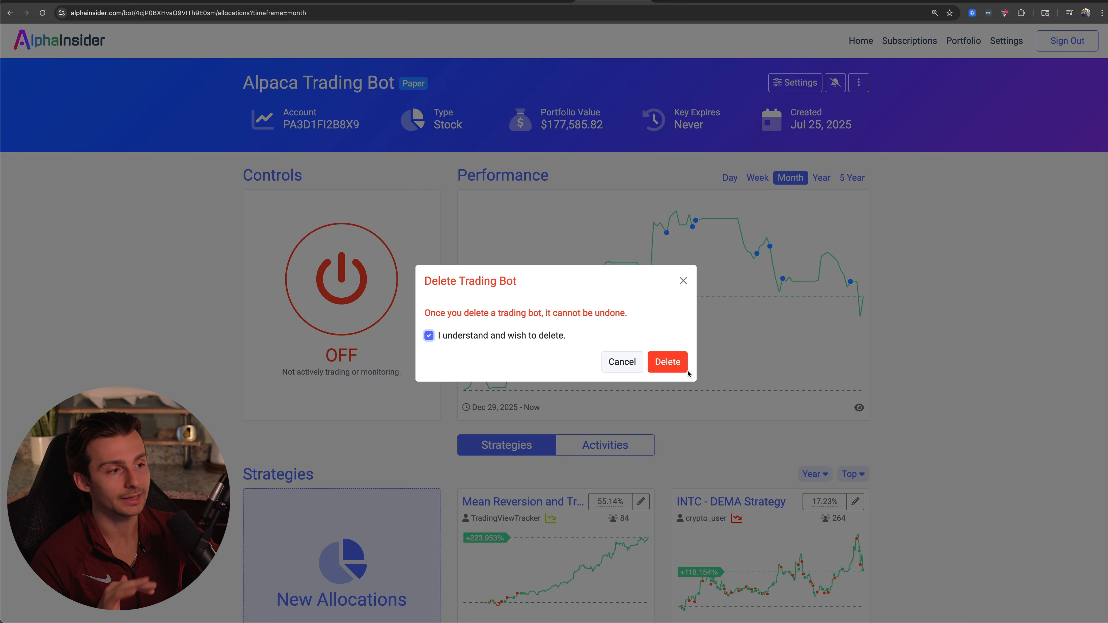
{"action": "left_click", "coordinate": [679, 370]}
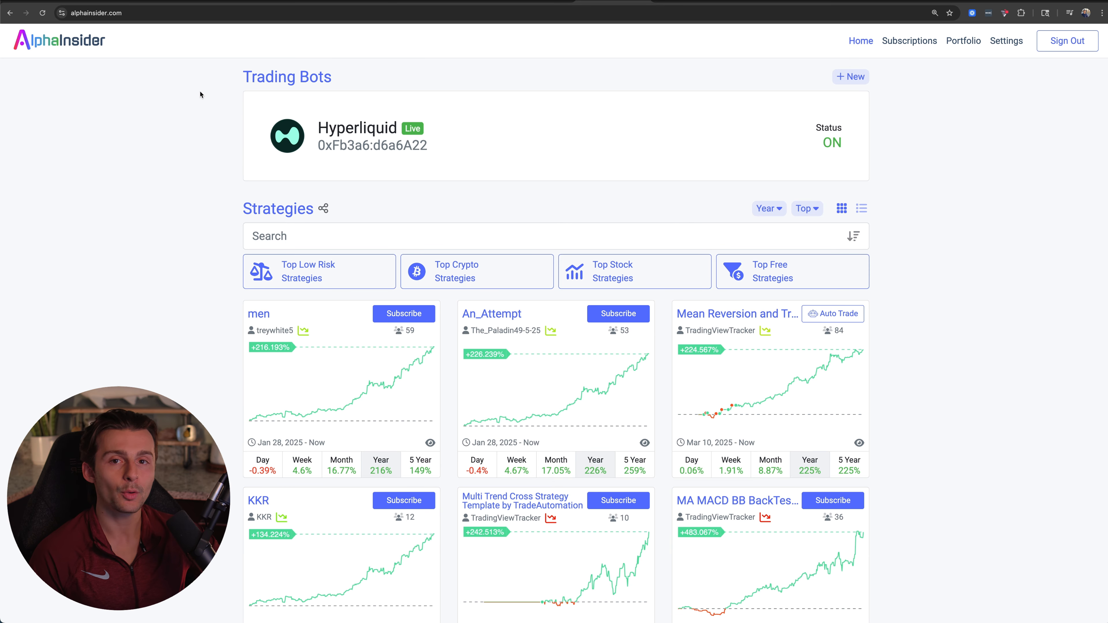
Look through the top strategies of the year listed on the home page.
{"action": "scroll", "coordinate": [135, 128], "scroll_direction": "down", "scroll_amount": 1}
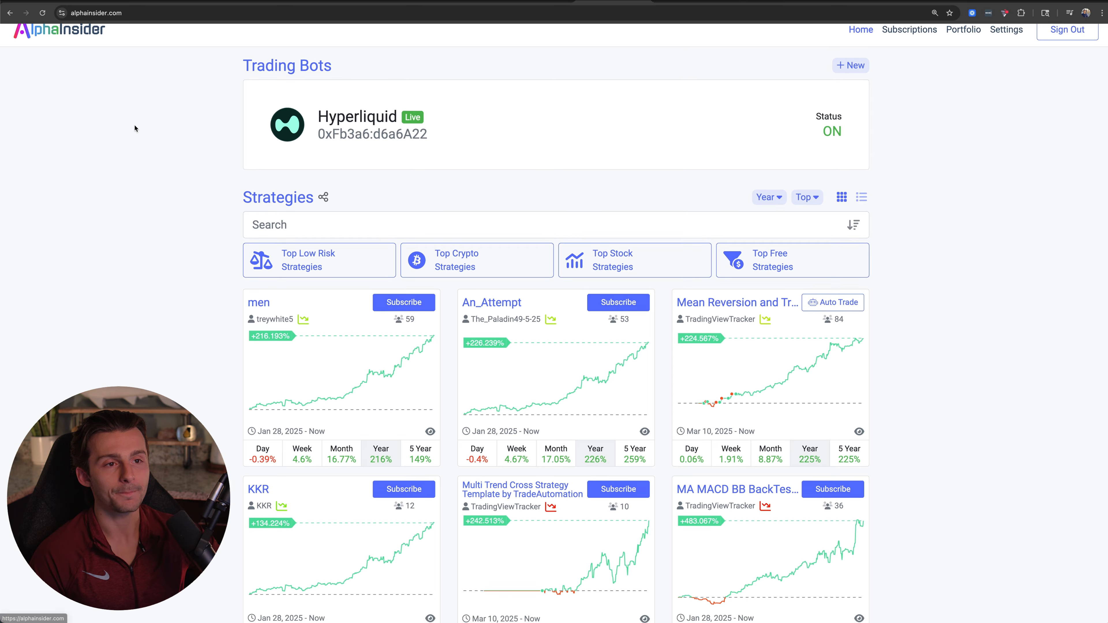
{"action": "scroll", "coordinate": [134, 128], "scroll_direction": "up", "scroll_amount": 1}
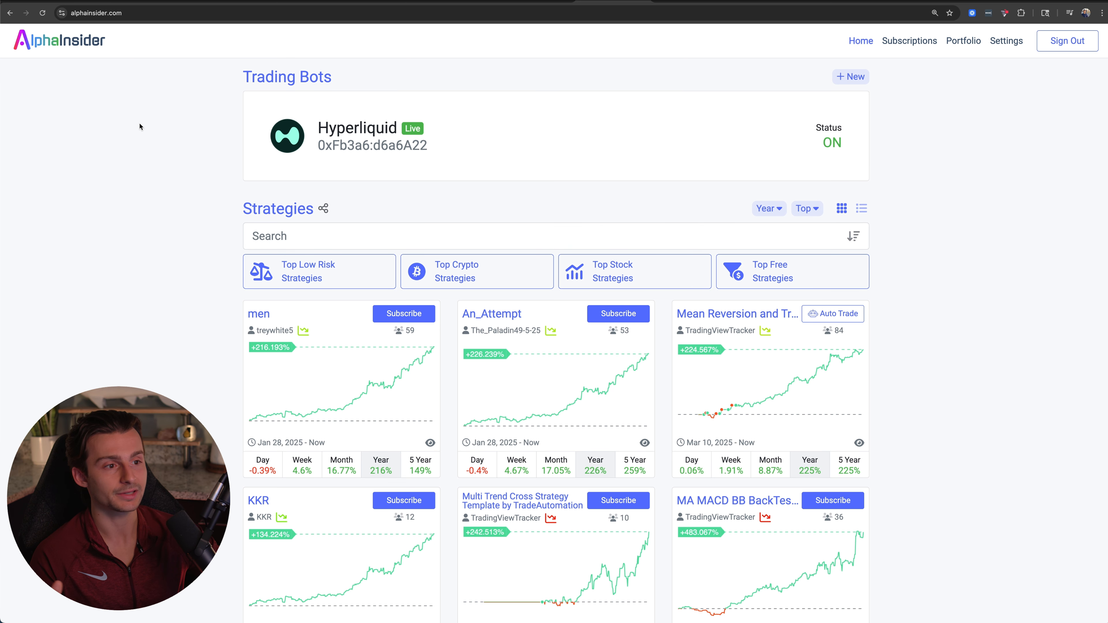
{"action": "scroll", "coordinate": [126, 140], "scroll_direction": "down", "scroll_amount": 7}
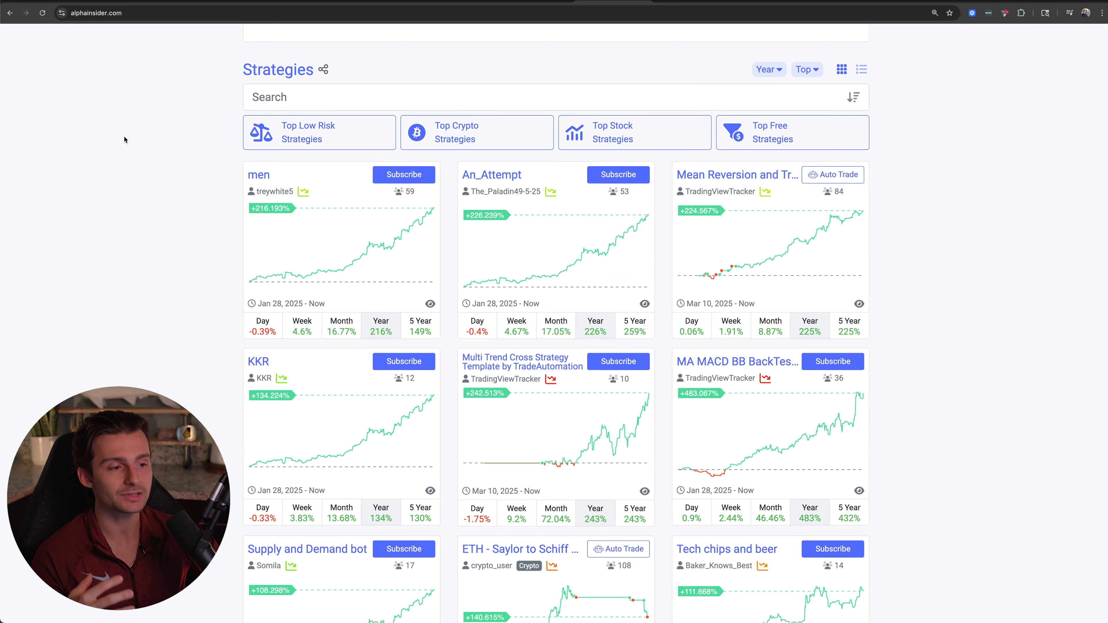
{"action": "scroll", "coordinate": [124, 139], "scroll_direction": "down", "scroll_amount": 1}
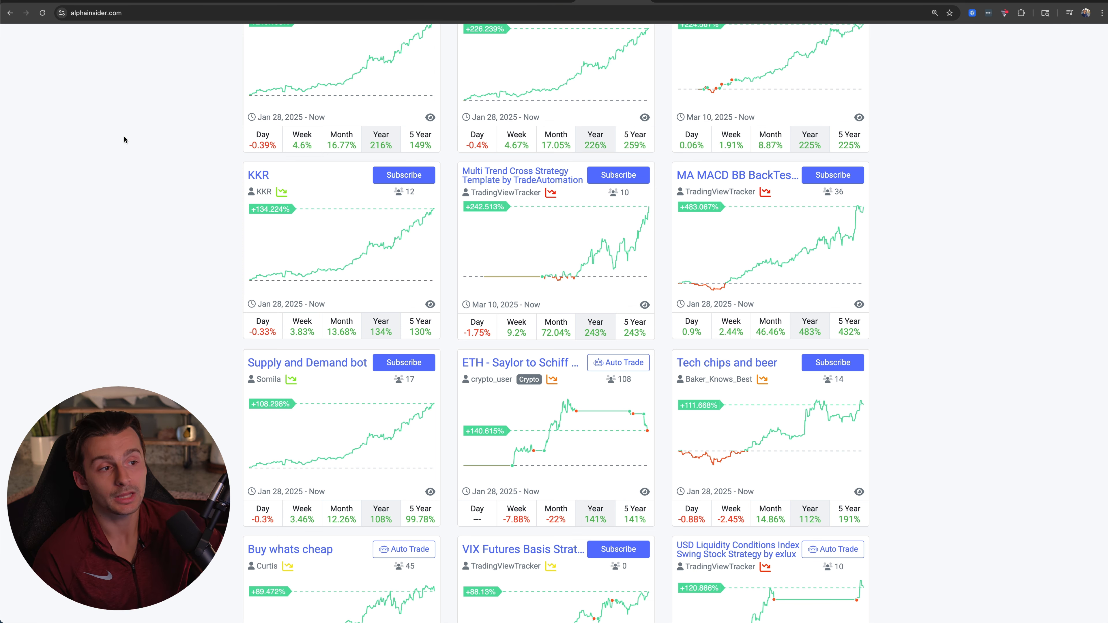
{"action": "scroll", "coordinate": [175, 184], "scroll_direction": "up", "scroll_amount": 3}
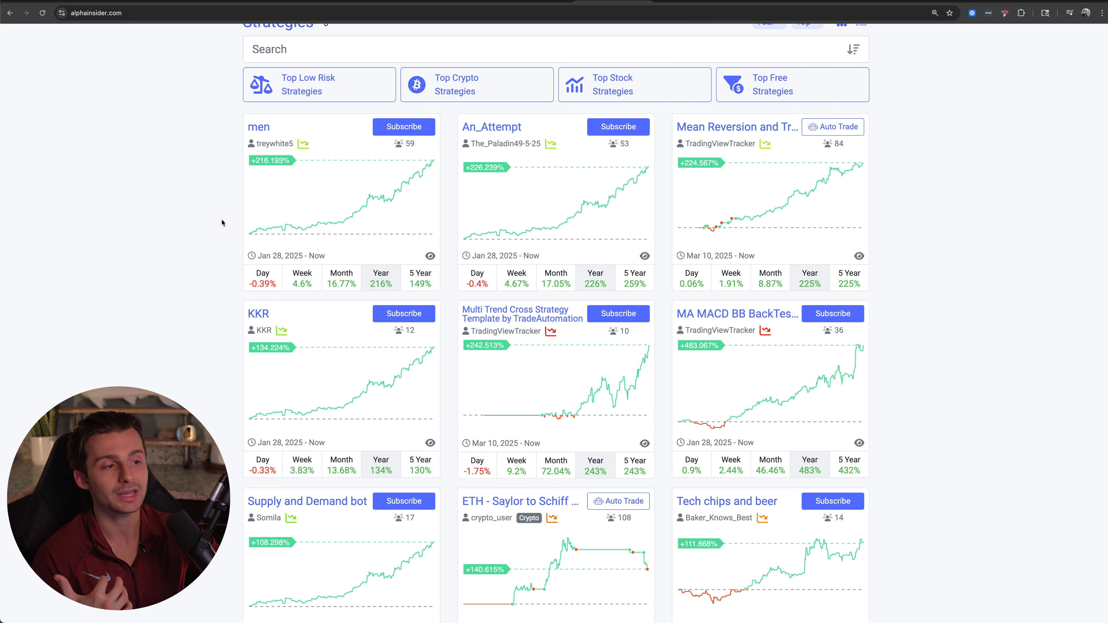
{"action": "scroll", "coordinate": [221, 223], "scroll_direction": "down", "scroll_amount": 10}
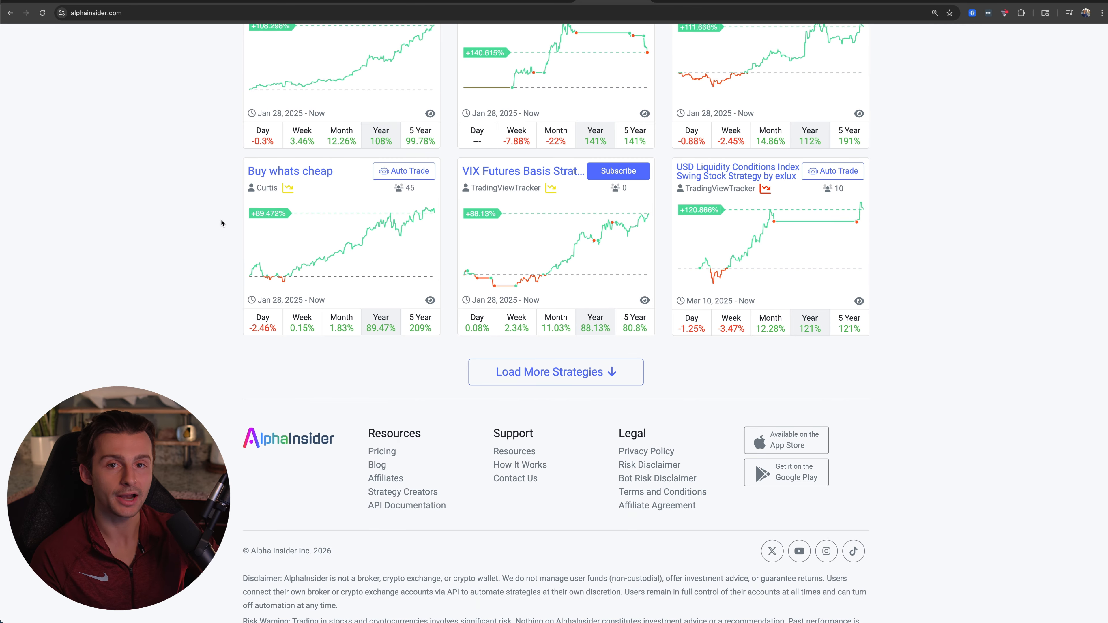
{"action": "scroll", "coordinate": [222, 224], "scroll_direction": "up", "scroll_amount": 15}
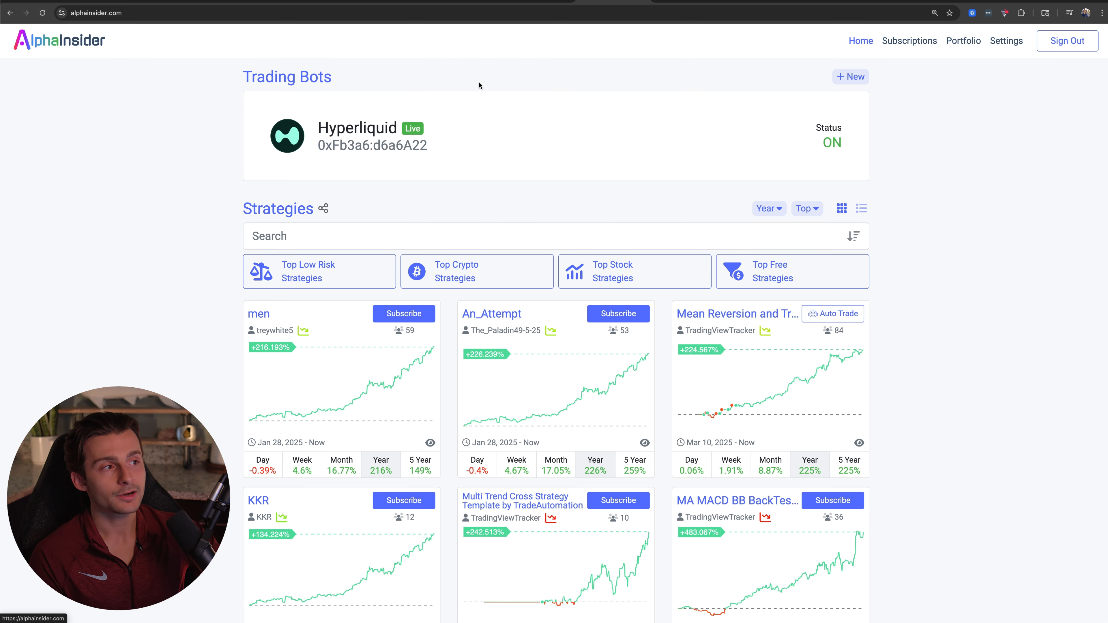
Start a new broker connection for the stock broker Alpaca with the Paper trading type.
{"action": "left_click", "coordinate": [857, 78]}
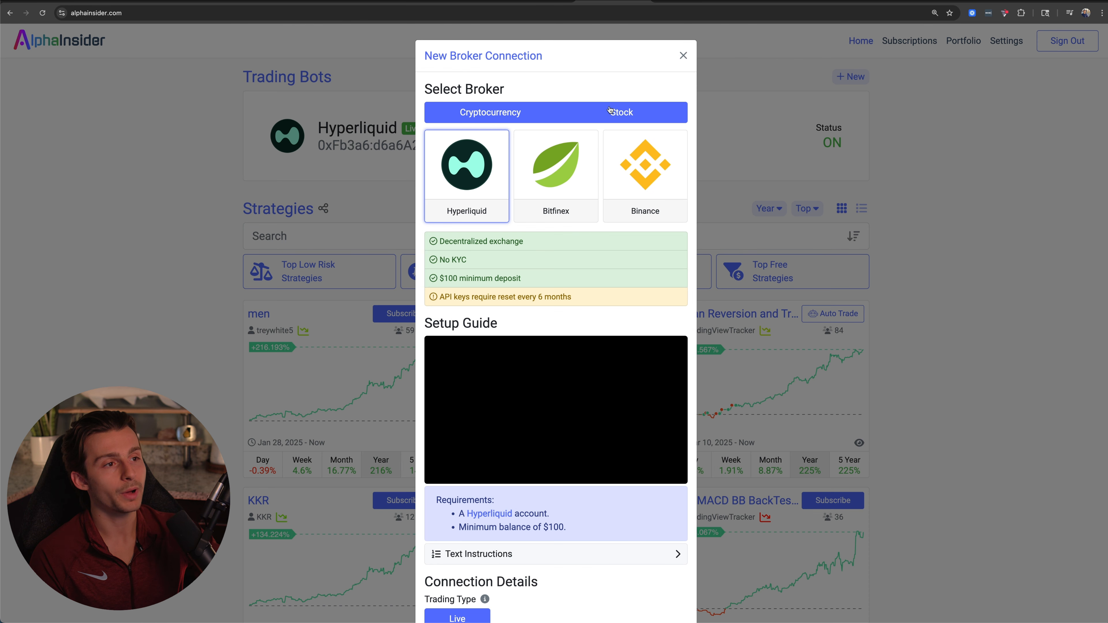
{"action": "left_click", "coordinate": [622, 112]}
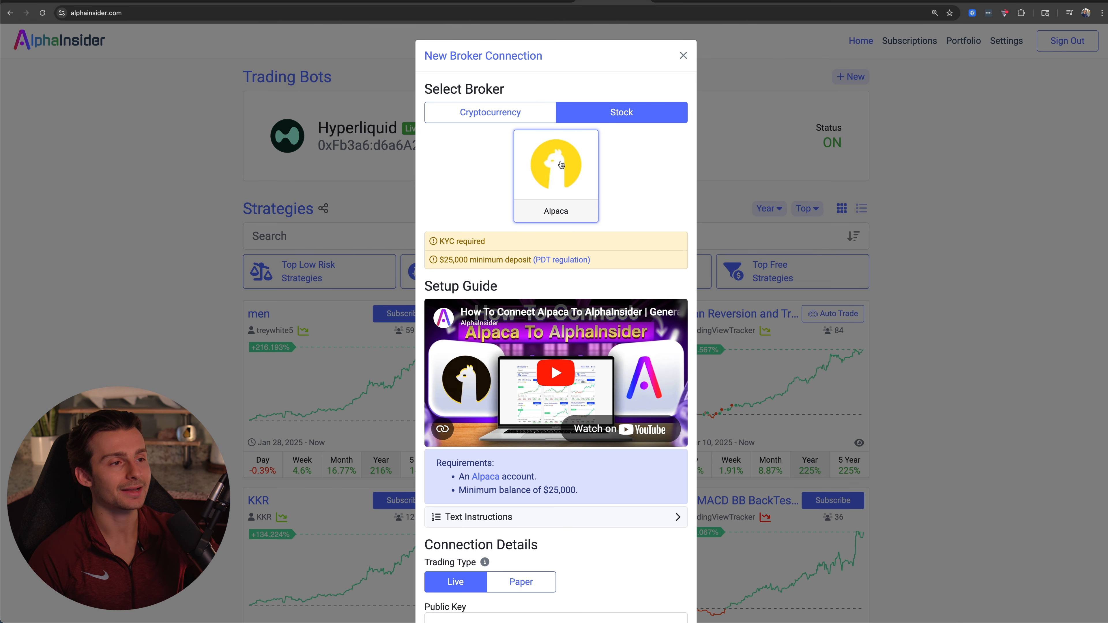
{"action": "scroll", "coordinate": [561, 174], "scroll_direction": "down", "scroll_amount": 3}
{"action": "scroll", "coordinate": [541, 184], "scroll_direction": "down", "scroll_amount": 2}
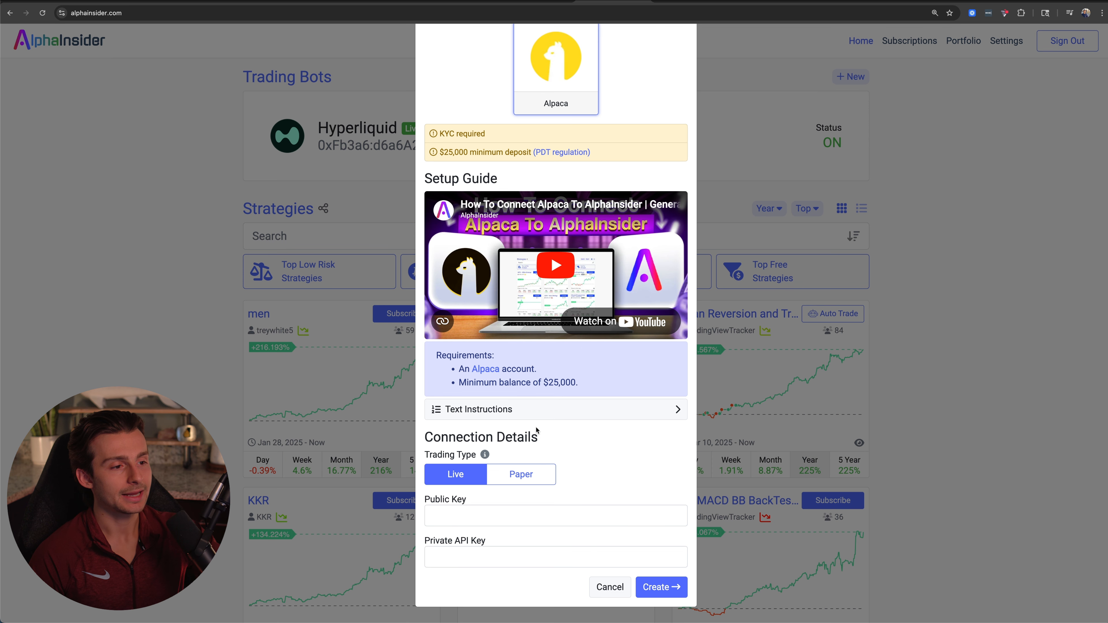
{"action": "left_click", "coordinate": [522, 480]}
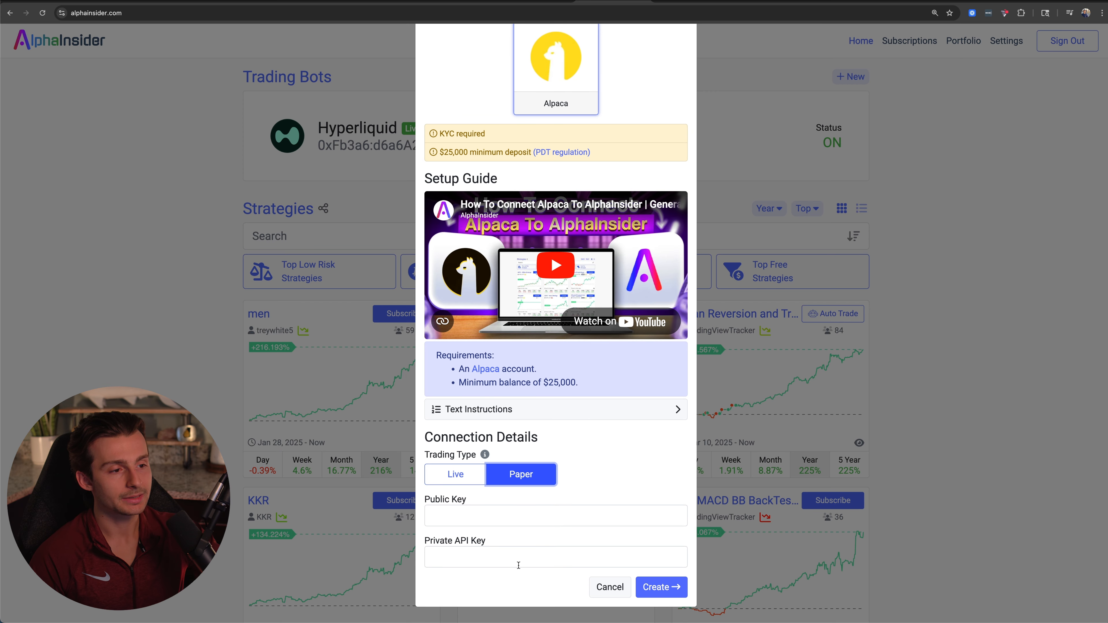
Review the Public Key and Private API Key fields and the Setup Guide in the new broker connection form.
{"action": "left_click", "coordinate": [488, 519]}
{"action": "left_click", "coordinate": [500, 563]}
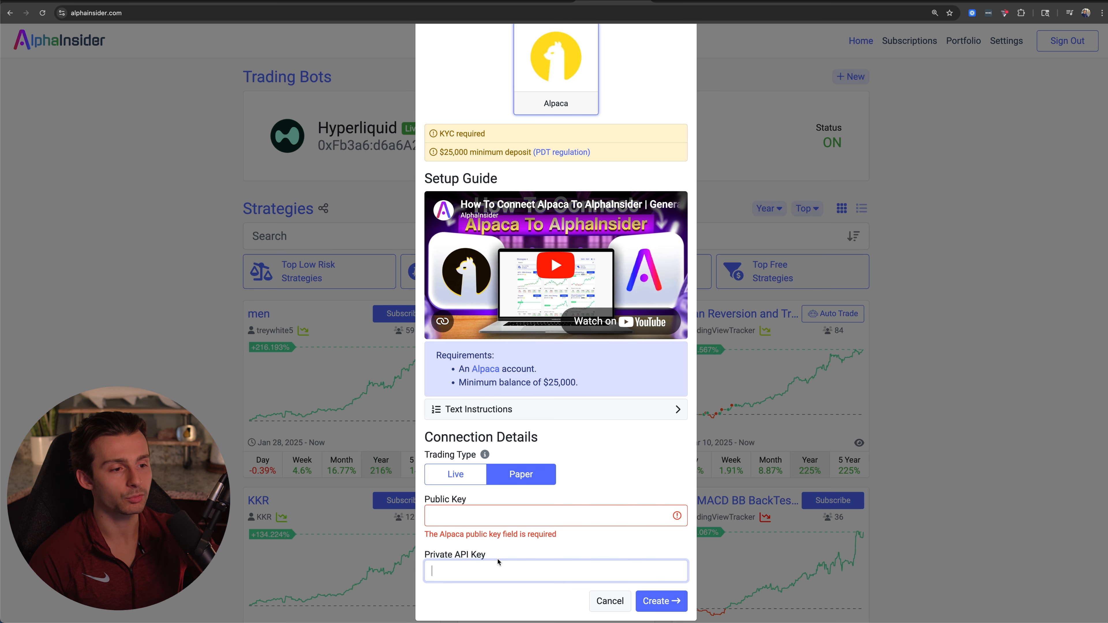
{"action": "scroll", "coordinate": [573, 466], "scroll_direction": "down", "scroll_amount": 1}
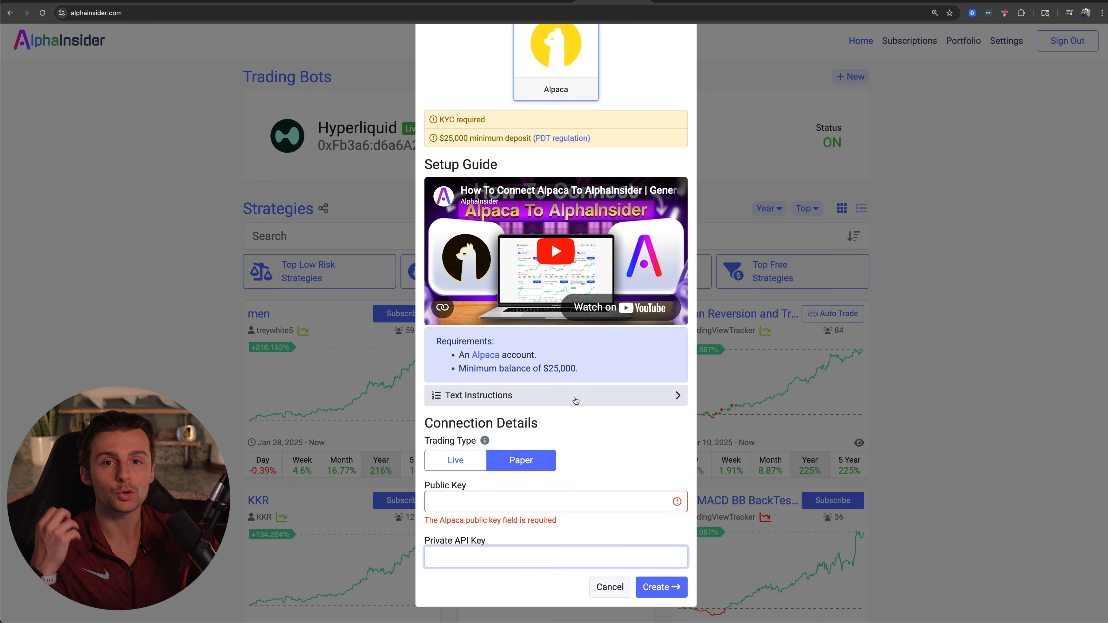
{"action": "scroll", "coordinate": [575, 395], "scroll_direction": "up", "scroll_amount": 3}
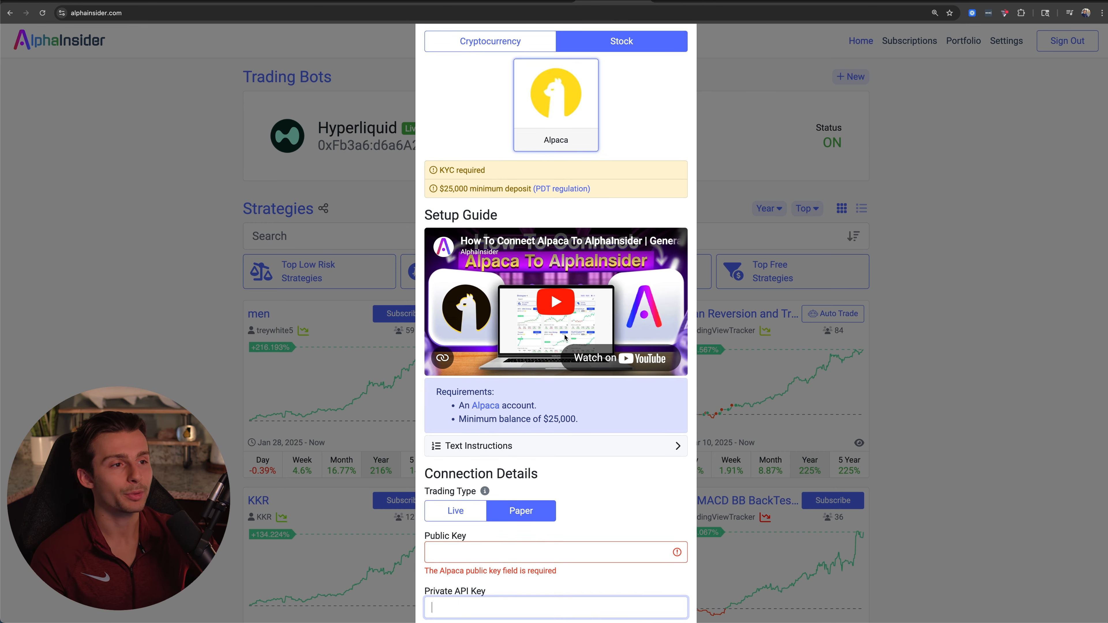
{"action": "left_click_drag", "start_coordinate": [424, 238], "coordinate": [500, 239]}
{"action": "scroll", "coordinate": [499, 240], "scroll_direction": "down", "scroll_amount": 3}
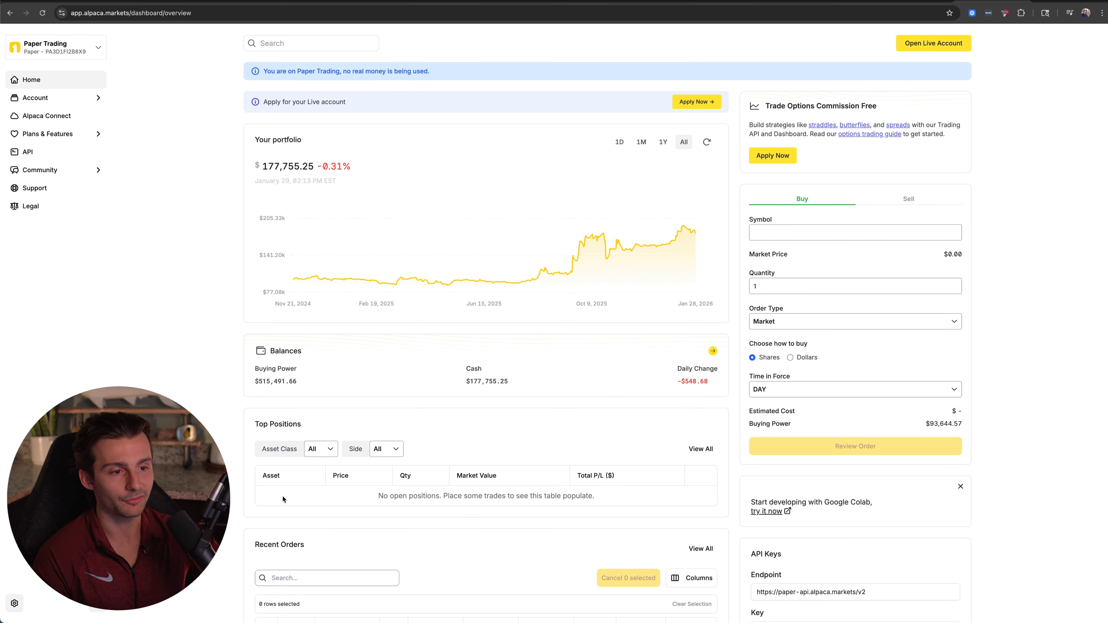
In the Alpaca paper trading dashboard, check Top Positions for open positions and regenerate the API keys.
{"action": "left_click_drag", "start_coordinate": [284, 498], "coordinate": [694, 501]}
{"action": "left_click", "coordinate": [641, 503]}
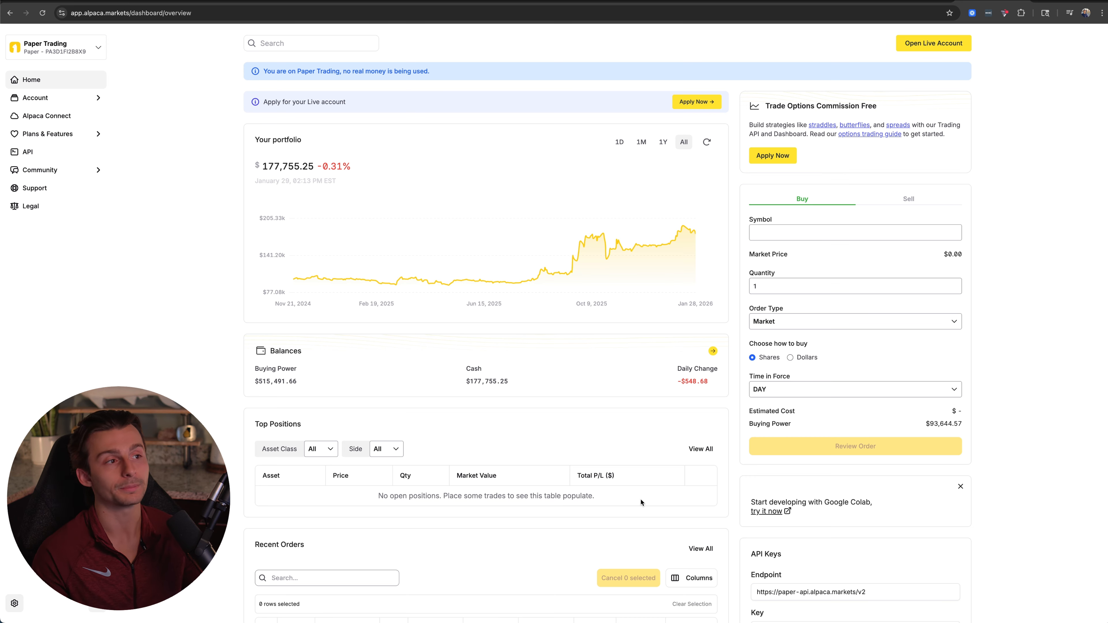
{"action": "scroll", "coordinate": [641, 502], "scroll_direction": "down", "scroll_amount": 4}
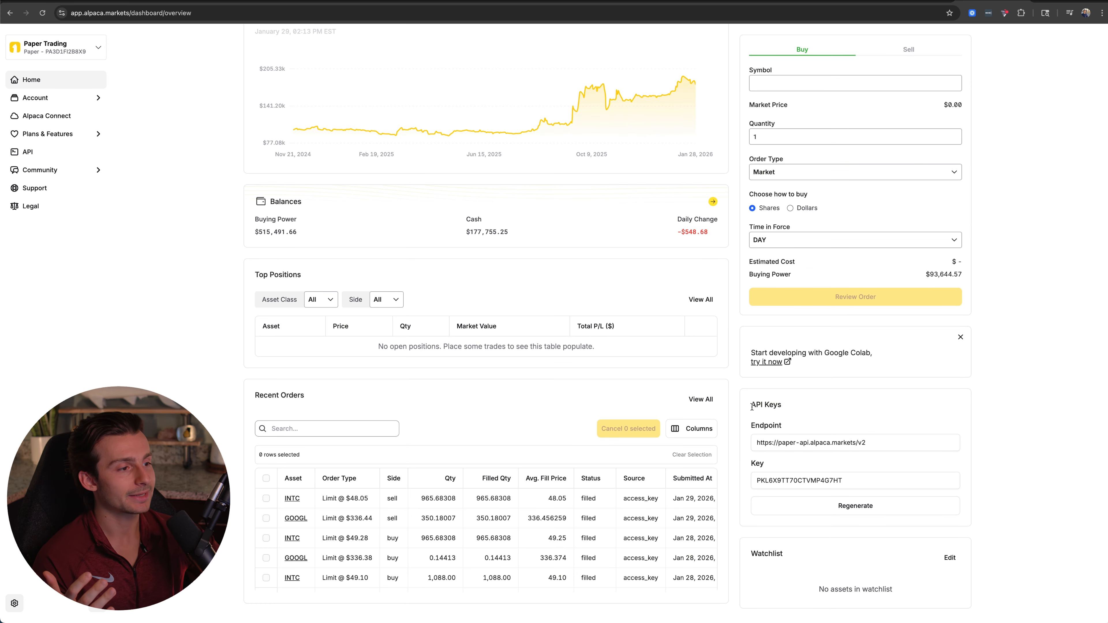
{"action": "left_click", "coordinate": [837, 506]}
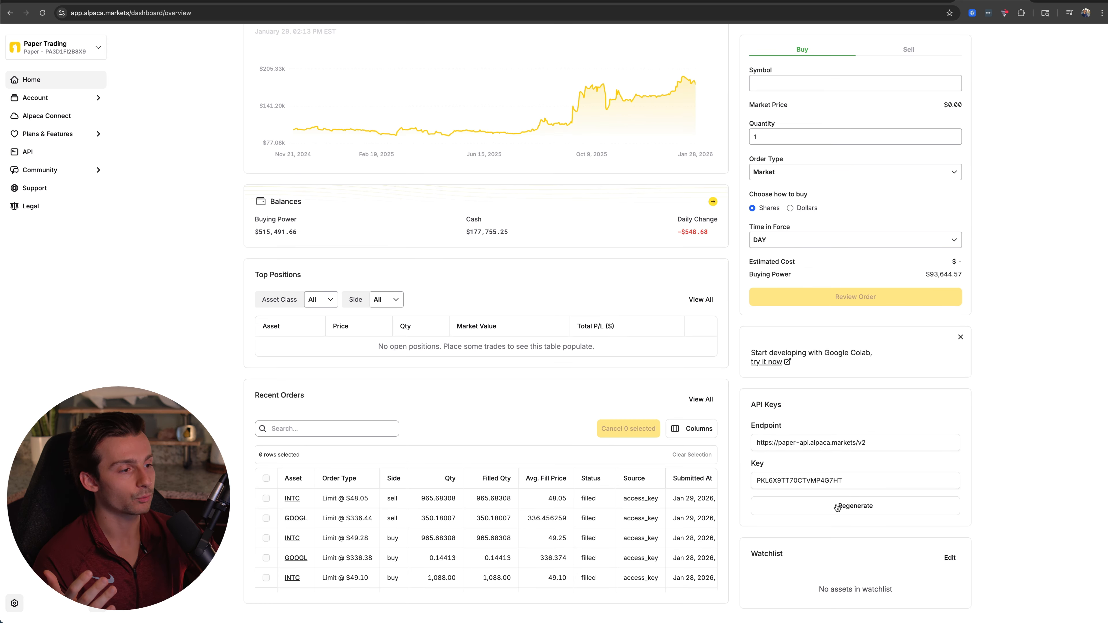
{"action": "left_click", "coordinate": [782, 528]}
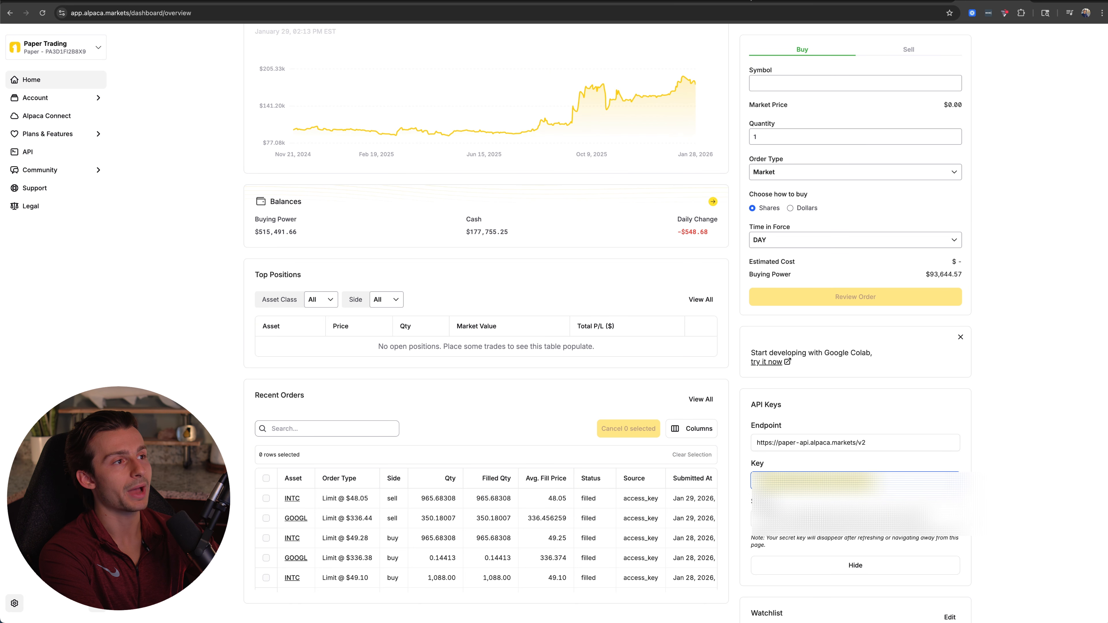
Switch back to AlphaInsider and paste the copied Alpaca key into the Public Key field of the Connection Details.
{"action": "left_click", "coordinate": [613, 2]}
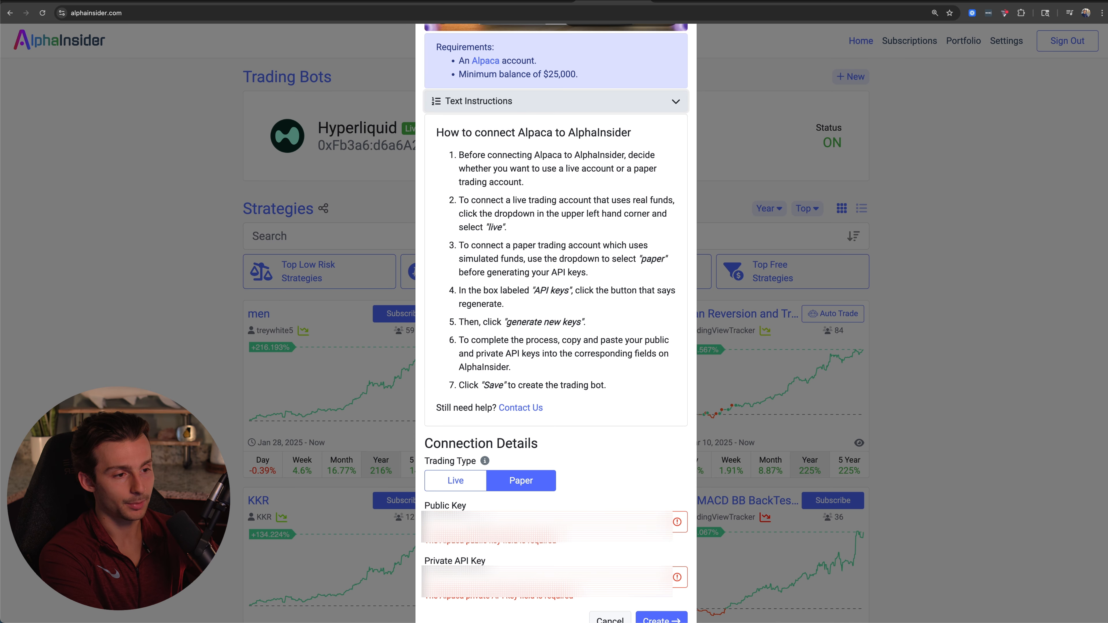
{"action": "left_click", "coordinate": [491, 522]}
{"action": "key", "text": "super+v"}
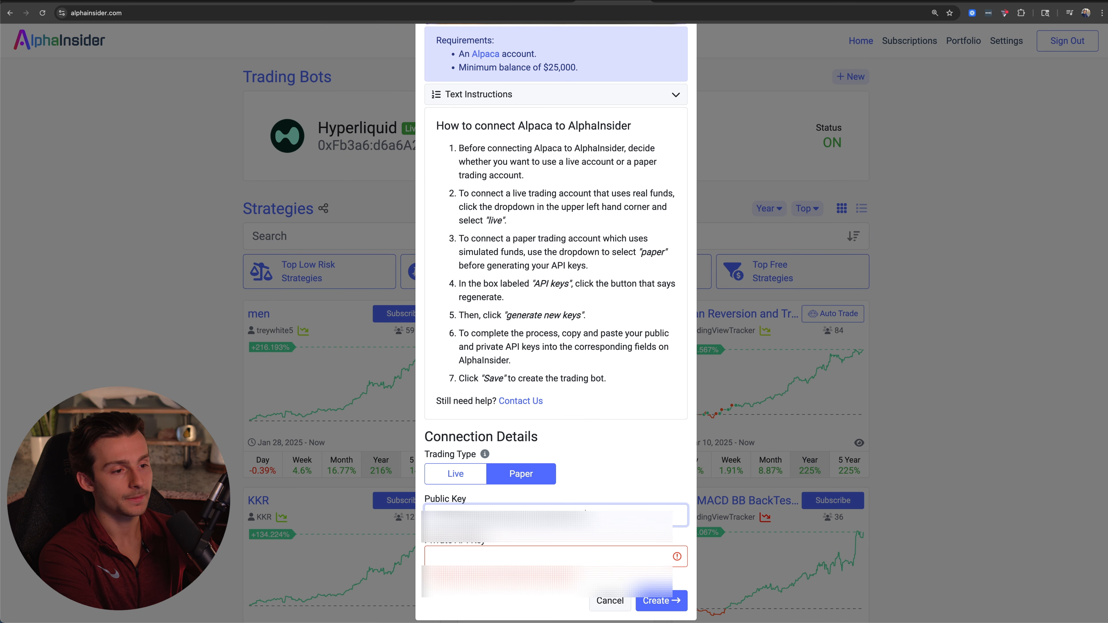
Copy the secret key from the Alpaca dashboard into AlphaInsider's Private API Key field and create the trading bot.
{"action": "left_click", "coordinate": [977, 1]}
{"action": "left_click", "coordinate": [855, 518]}
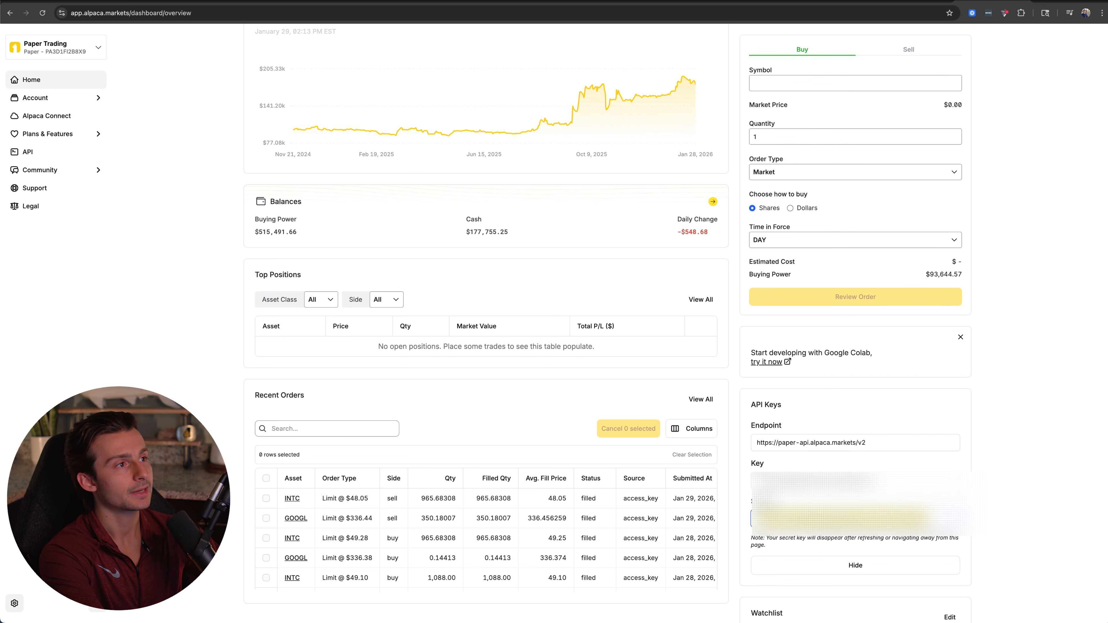
{"action": "left_click", "coordinate": [641, 1]}
{"action": "left_click", "coordinate": [555, 557]}
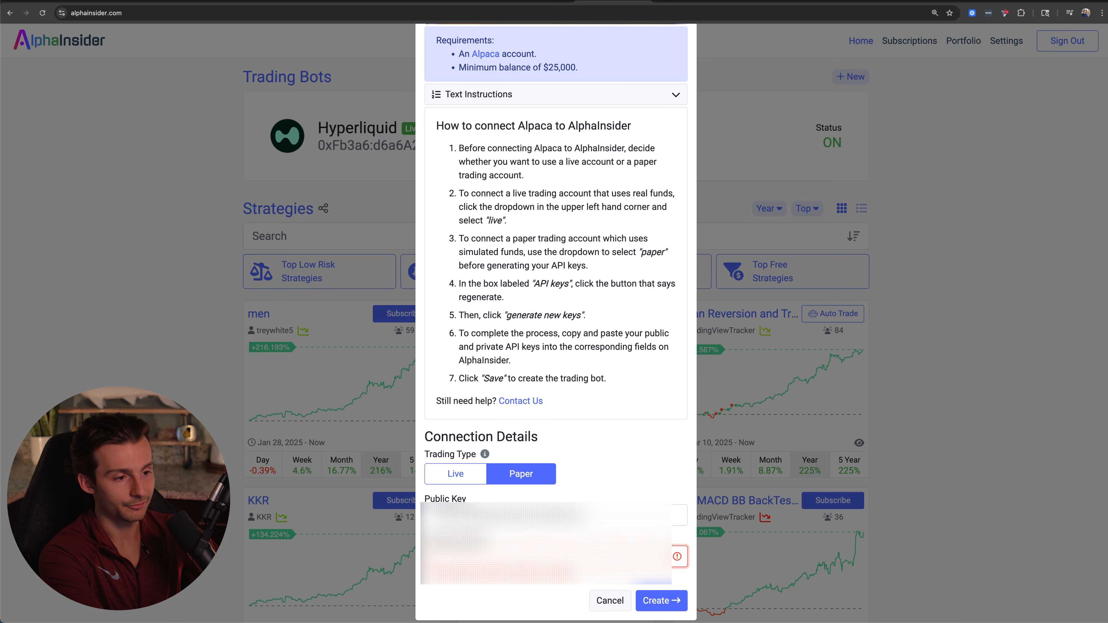
{"action": "key", "text": "super+v"}
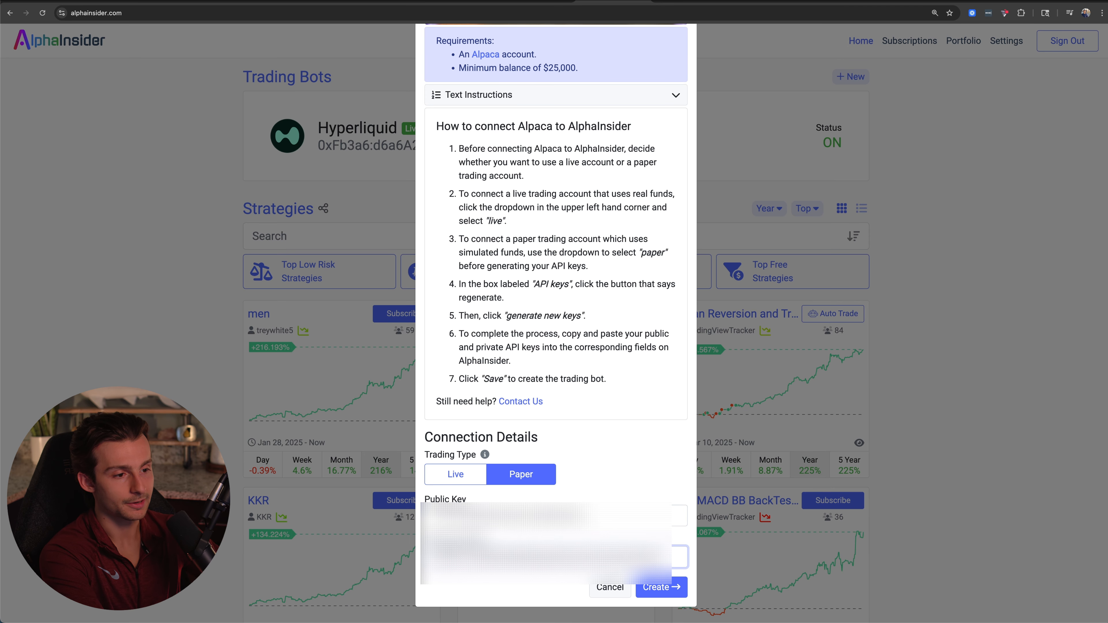
{"action": "left_click", "coordinate": [663, 588]}
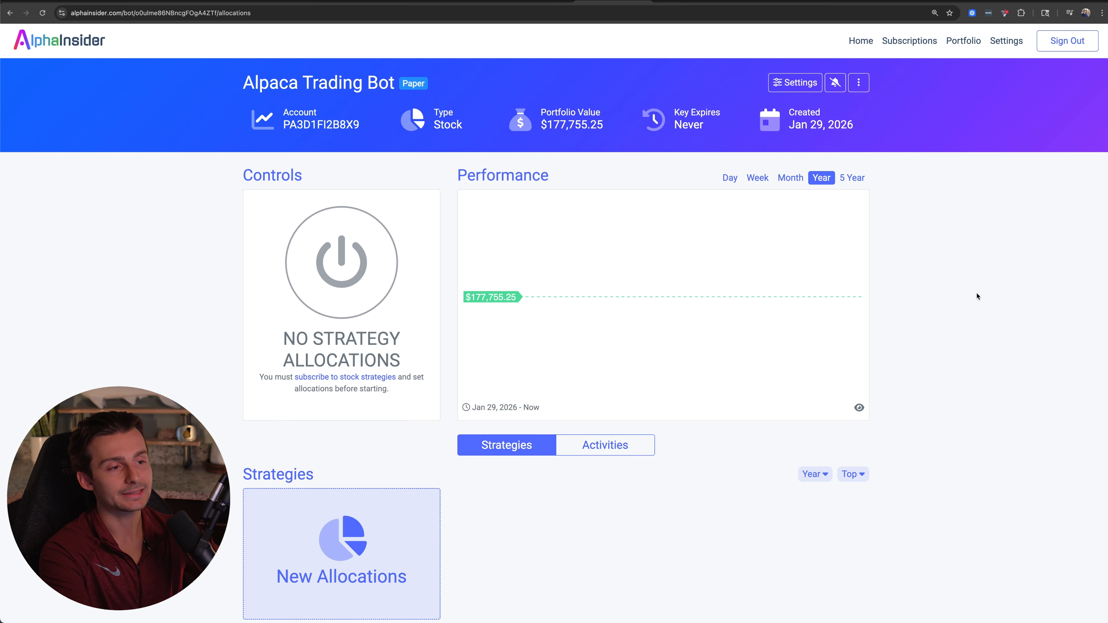
Compare the new bot's Portfolio Value with the cash balance and portfolio total on the Alpaca dashboard.
{"action": "left_click_drag", "start_coordinate": [541, 124], "coordinate": [612, 127]}
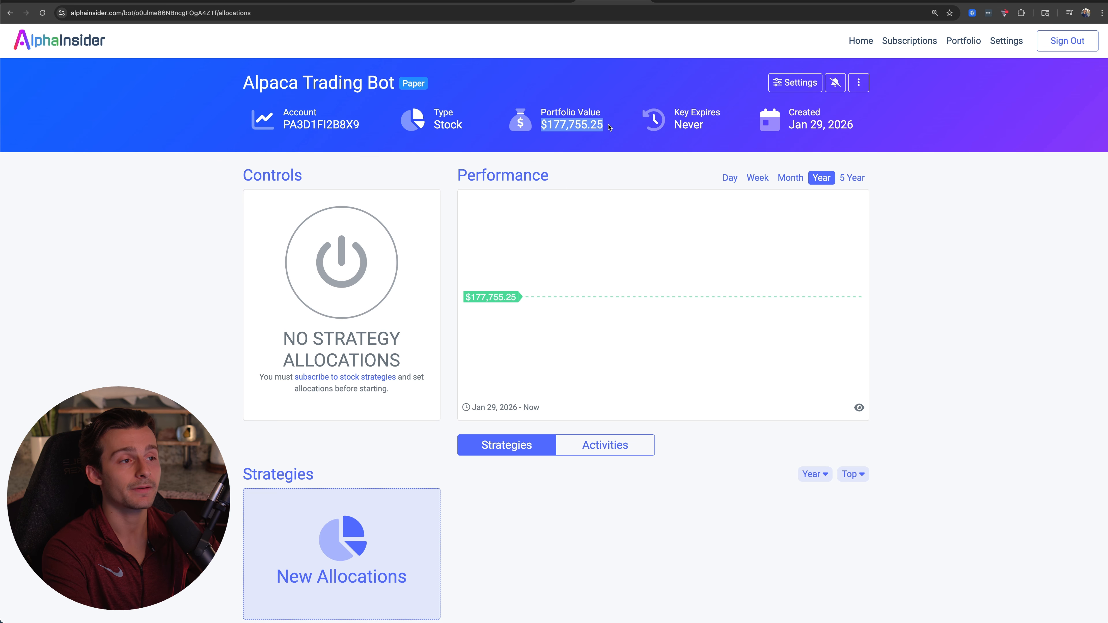
{"action": "left_click", "coordinate": [978, 1]}
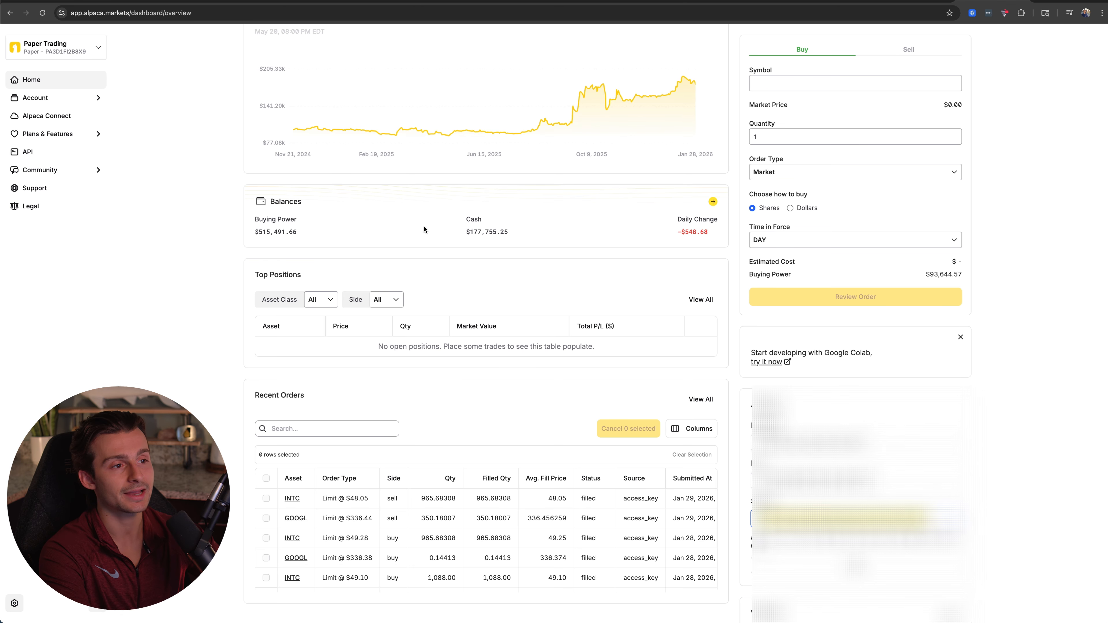
{"action": "left_click_drag", "start_coordinate": [467, 232], "coordinate": [550, 232]}
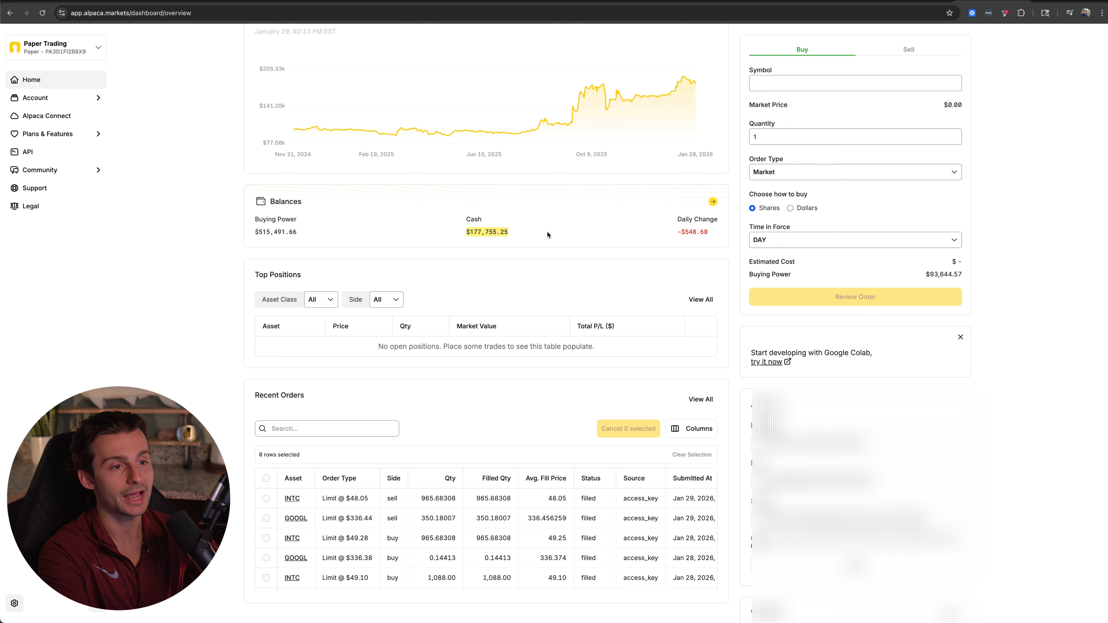
{"action": "scroll", "coordinate": [545, 236], "scroll_direction": "up", "scroll_amount": 3}
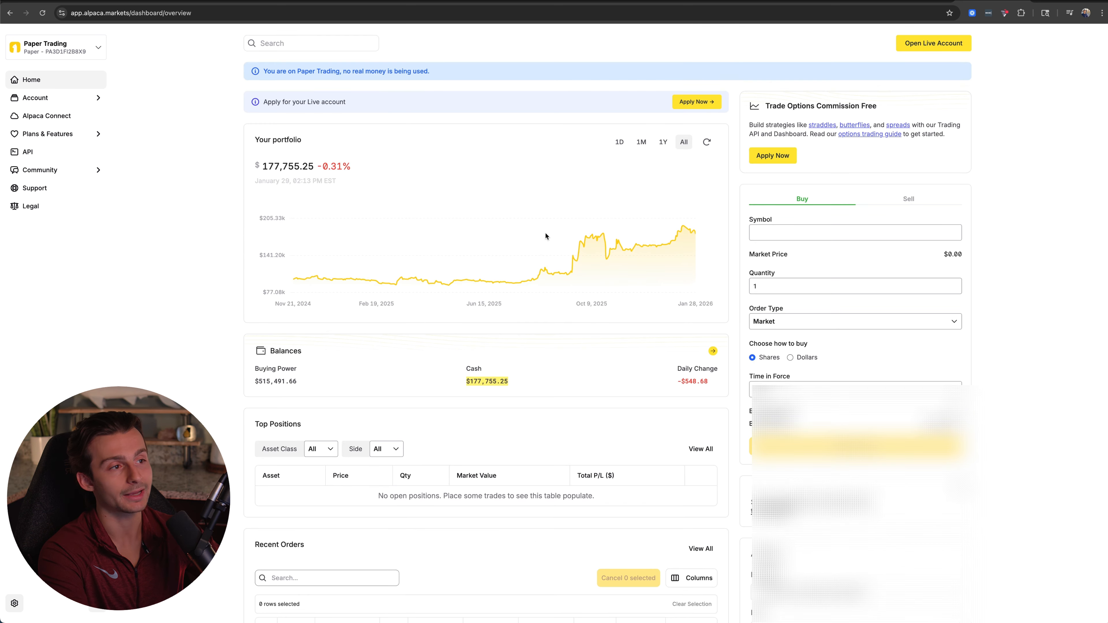
On AlphaInsider, start new allocations for the Alpaca bot and add Hobbie QQQ and Hobbiecode - RSI + Close previous day by hobbiecode.
{"action": "left_click", "coordinate": [616, 1]}
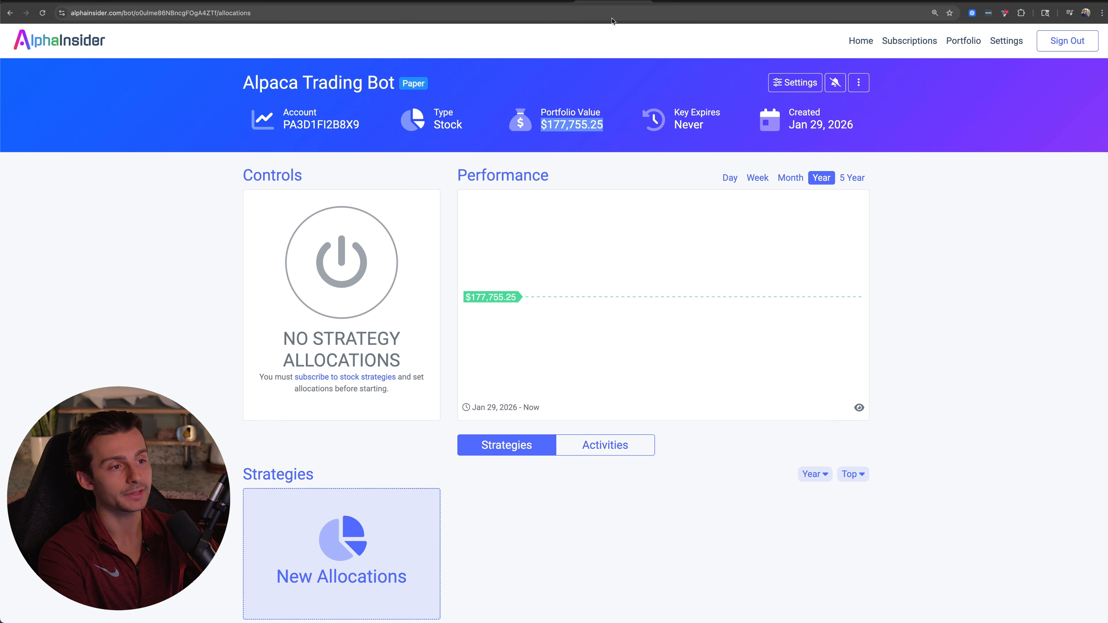
{"action": "scroll", "coordinate": [358, 355], "scroll_direction": "down", "scroll_amount": 2}
{"action": "left_click", "coordinate": [358, 354]}
{"action": "left_click", "coordinate": [349, 458]}
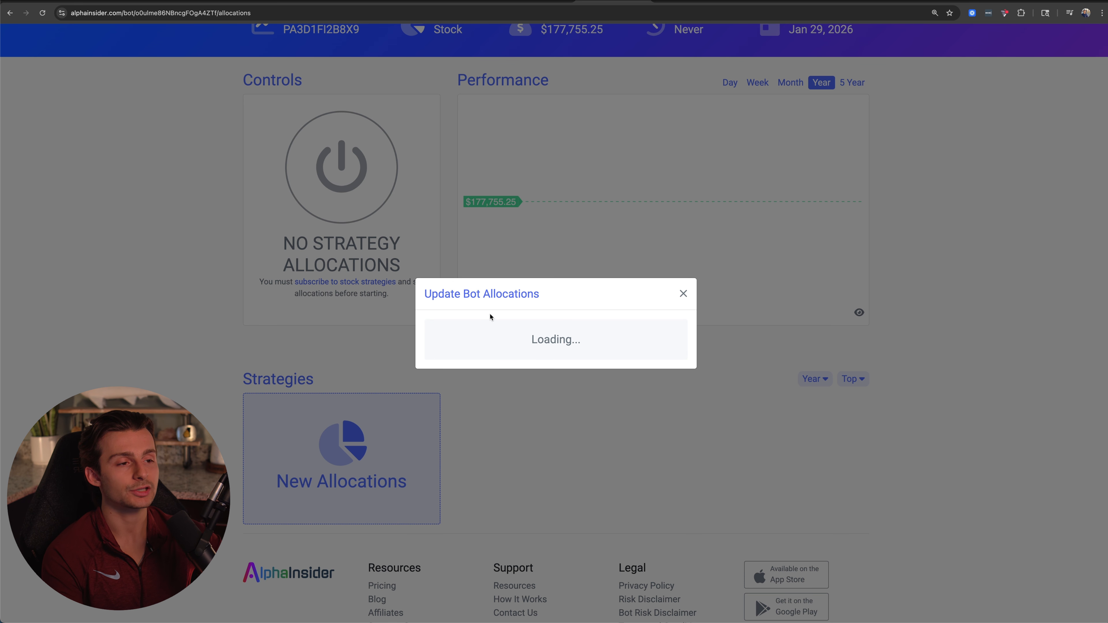
{"action": "left_click", "coordinate": [497, 277]}
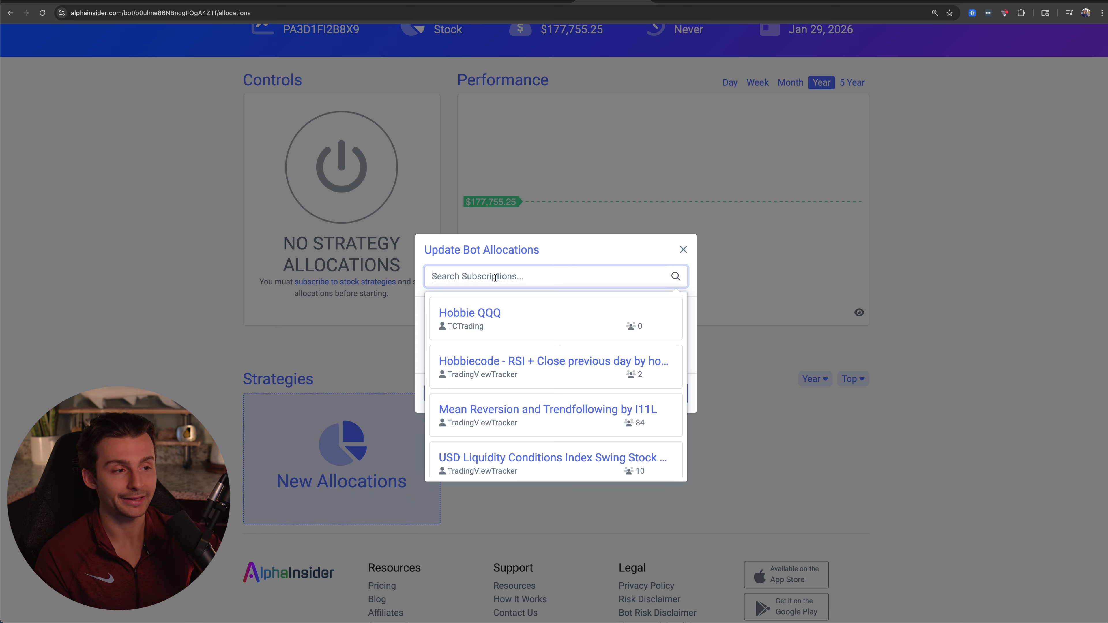
{"action": "left_click", "coordinate": [525, 319]}
{"action": "left_click", "coordinate": [507, 280]}
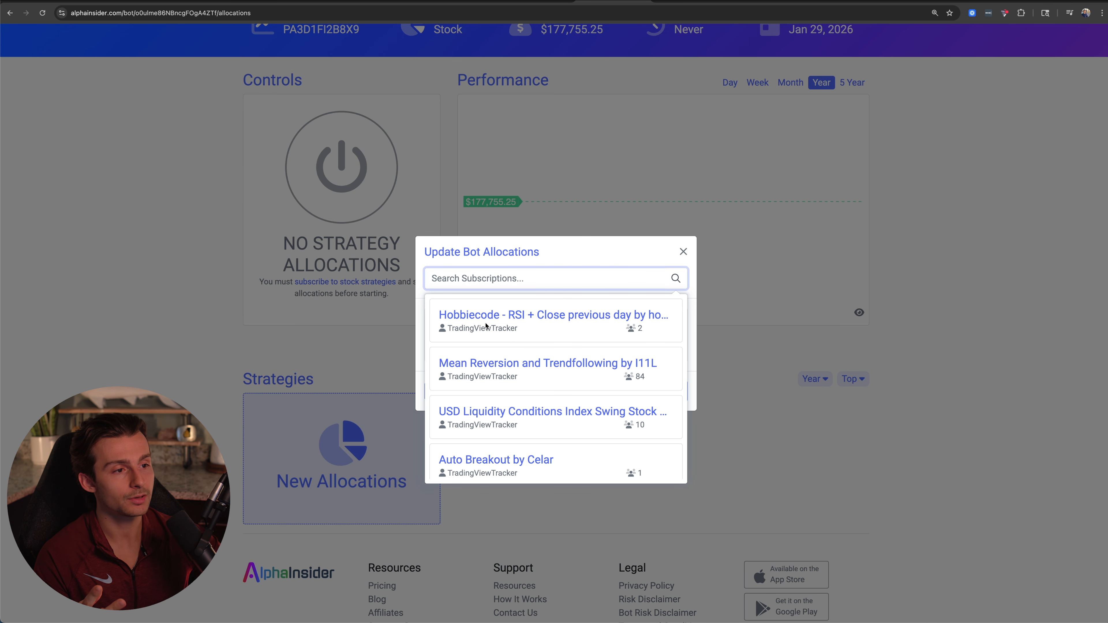
{"action": "left_click", "coordinate": [515, 321]}
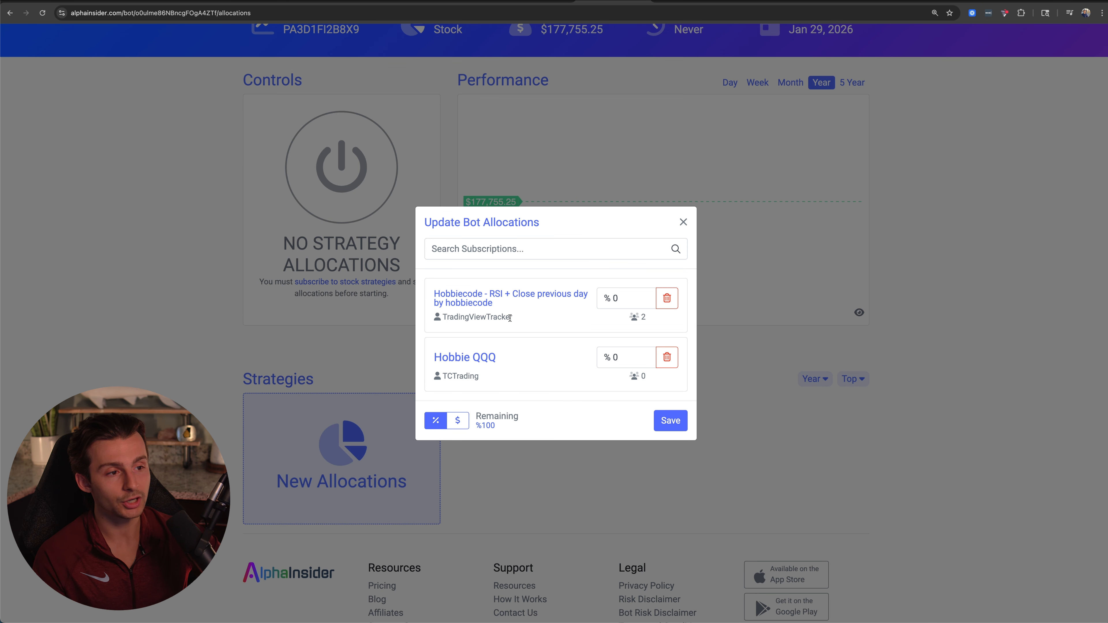
Add the INTC - DEMA Strategy and Mean Reversion and Trendfollowing by I11L to the bot allocations.
{"action": "left_click_drag", "start_coordinate": [435, 360], "coordinate": [510, 361]}
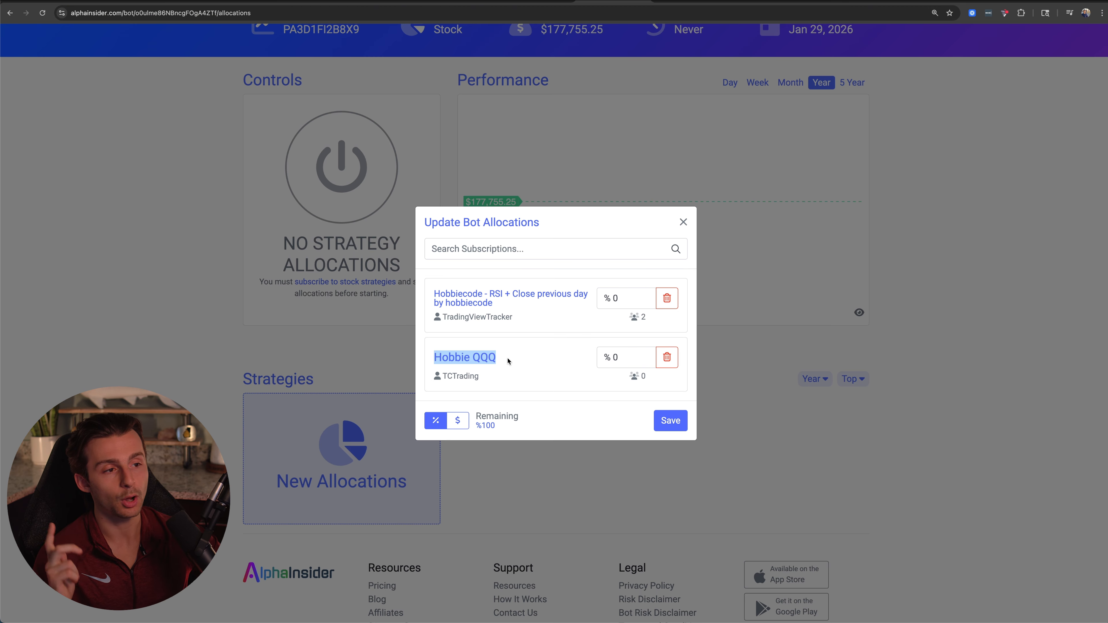
{"action": "left_click_drag", "start_coordinate": [497, 306], "coordinate": [439, 292]}
{"action": "left_click", "coordinate": [456, 254]}
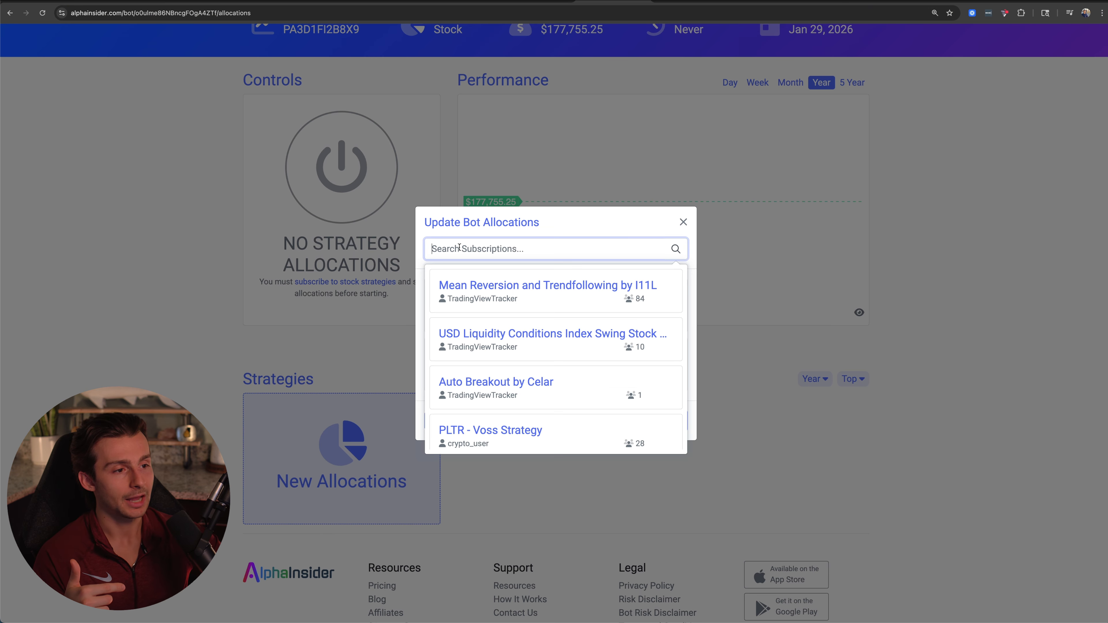
{"action": "scroll", "coordinate": [495, 335], "scroll_direction": "down", "scroll_amount": 3}
{"action": "scroll", "coordinate": [495, 336], "scroll_direction": "down", "scroll_amount": 5}
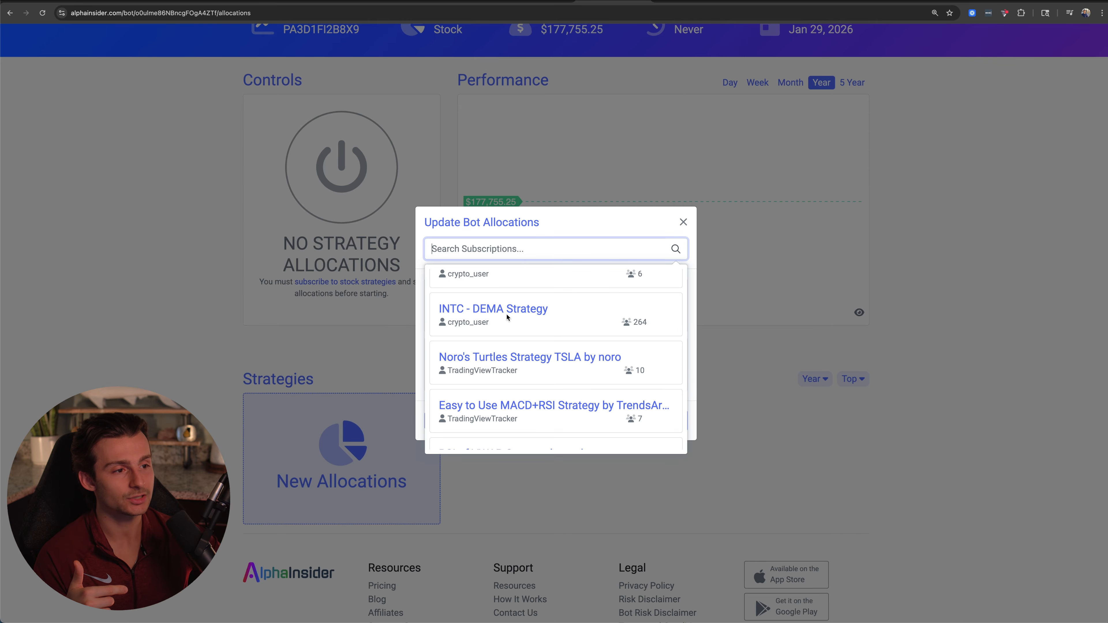
{"action": "left_click", "coordinate": [508, 317]}
{"action": "left_click", "coordinate": [506, 218]}
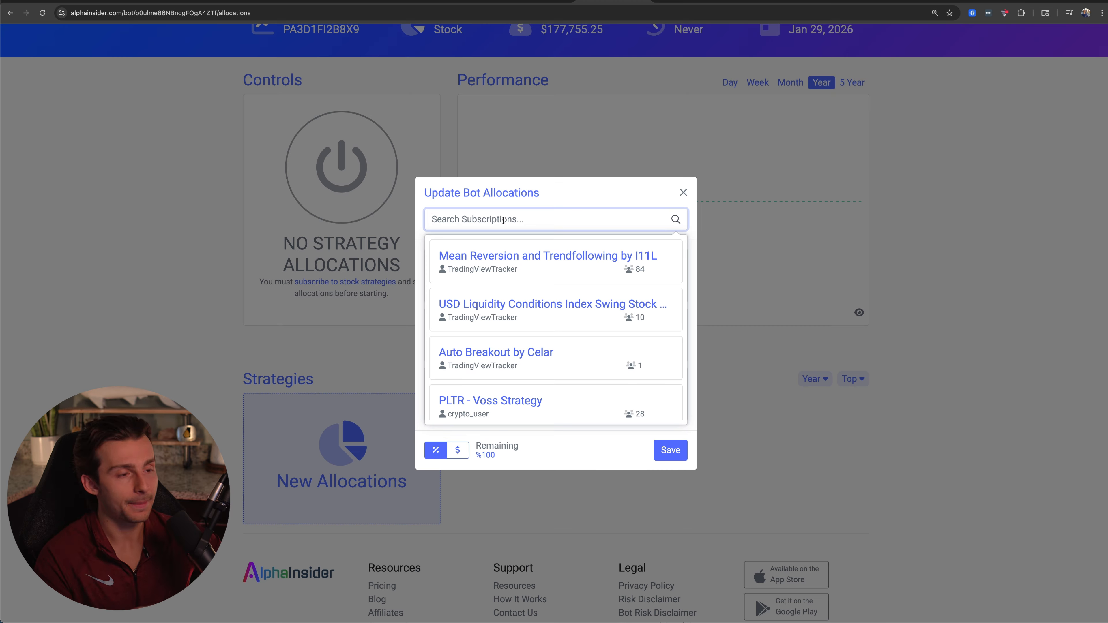
{"action": "type", "text": "mean"}
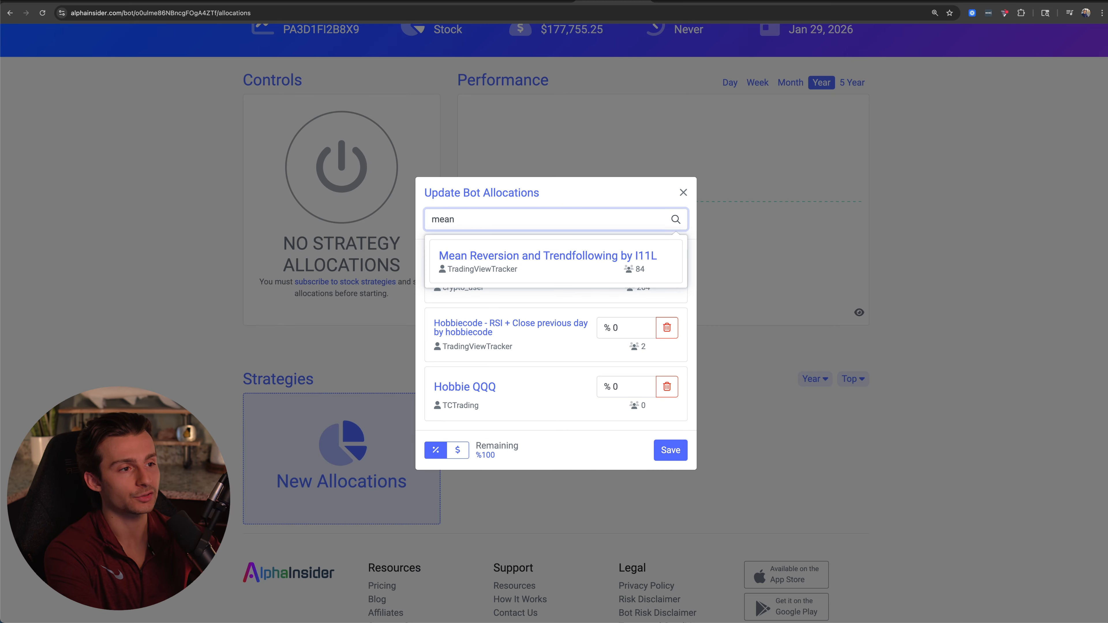
{"action": "left_click", "coordinate": [506, 256]}
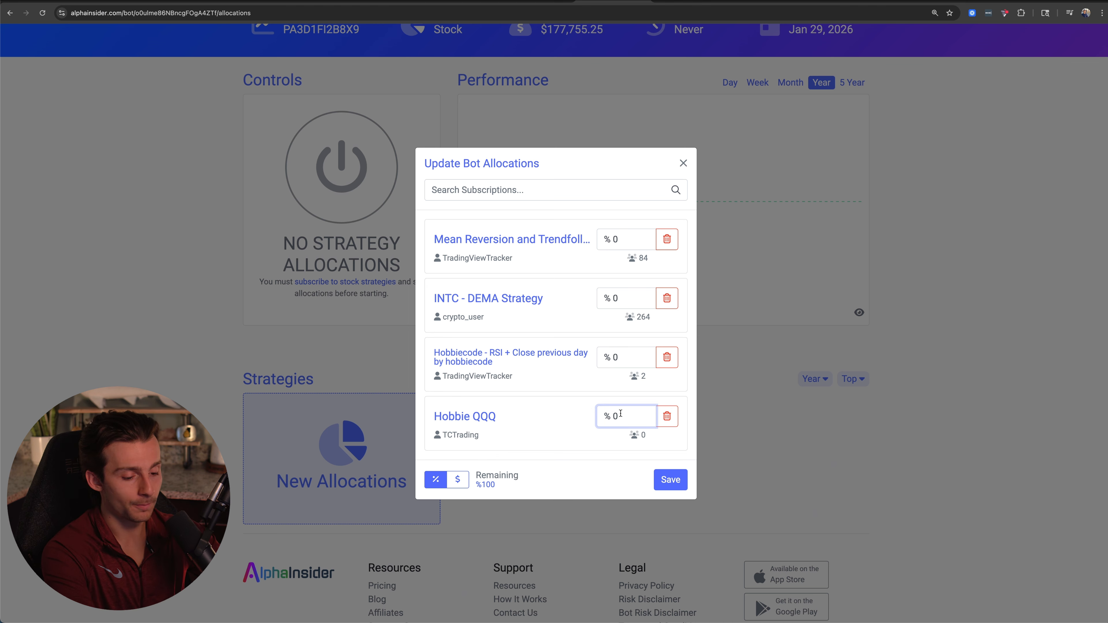
Set the allocations of Hobbie QQQ and the Hobbiecode RSI strategy to 25% each.
{"action": "type", "text": "50"}
{"action": "key", "text": "BackSpace"}
{"action": "key", "text": "BackSpace"}
{"action": "key", "text": "BackSpace"}
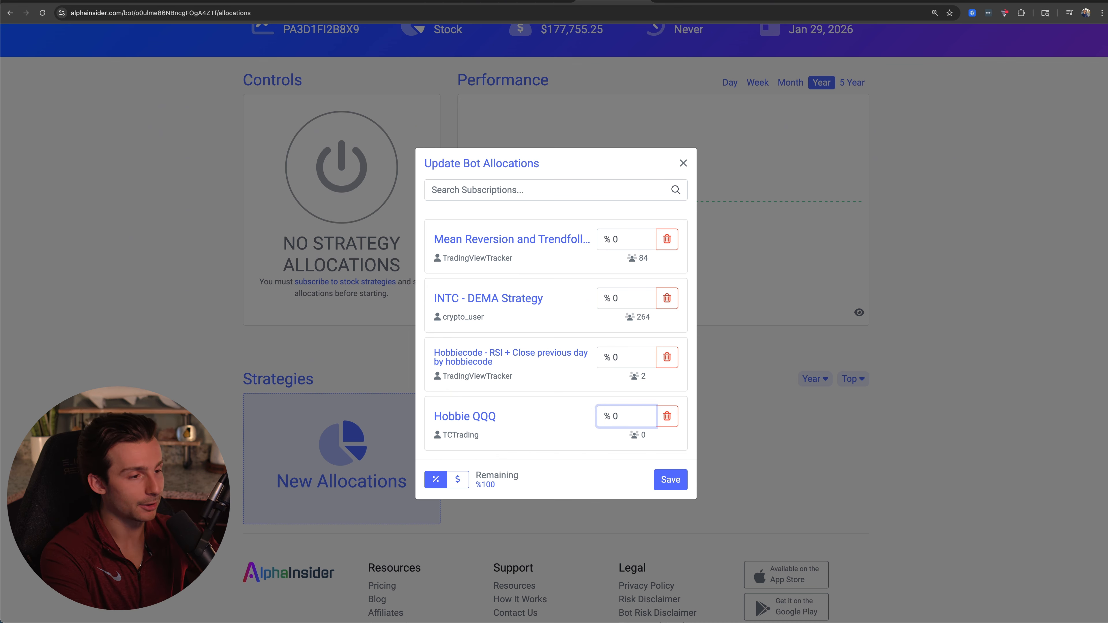
{"action": "type", "text": "25"}
{"action": "left_click", "coordinate": [625, 363]}
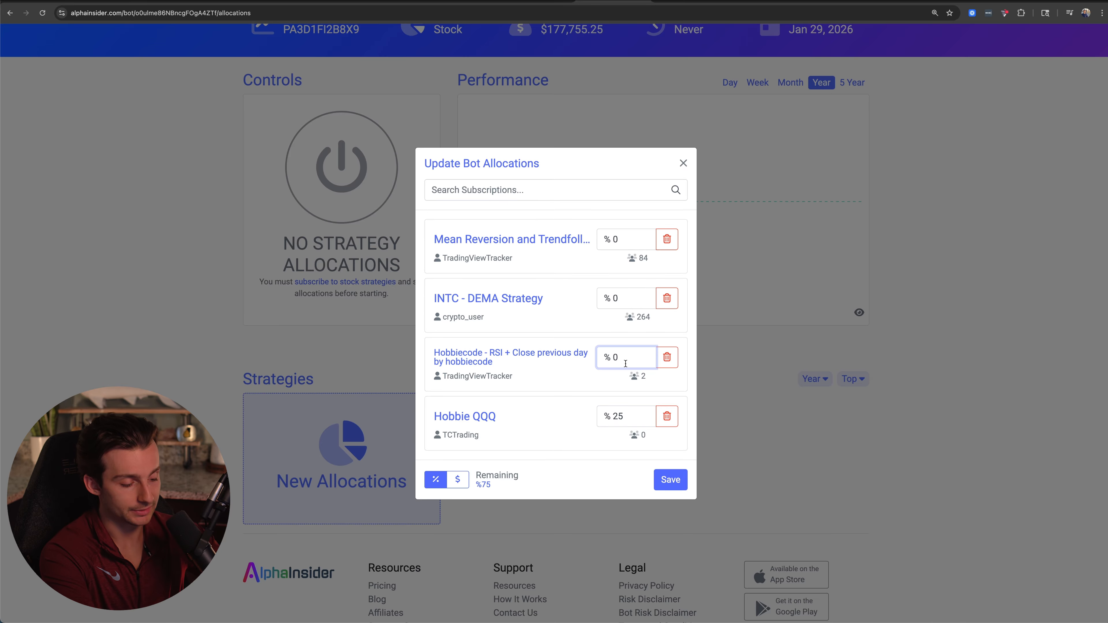
{"action": "type", "text": "25"}
Set the allocations of the INTC - DEMA Strategy and the Mean Reversion strategy to 25% each.
{"action": "left_click", "coordinate": [624, 292]}
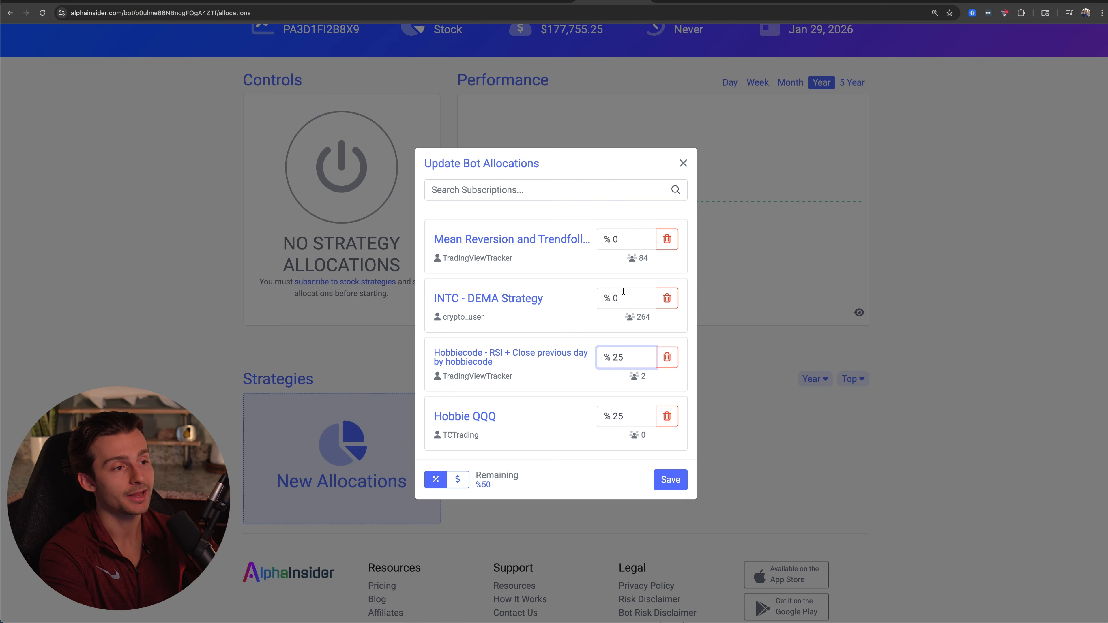
{"action": "key", "text": "BackSpace"}
{"action": "type", "text": "20"}
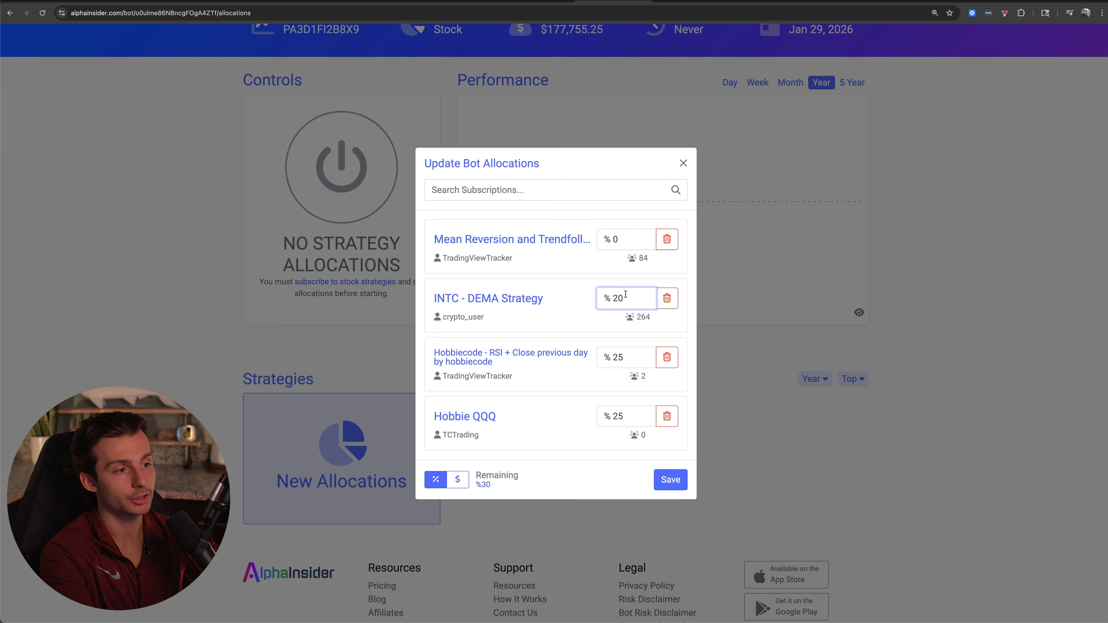
{"action": "type", "text": "5"}
{"action": "left_click", "coordinate": [630, 238]}
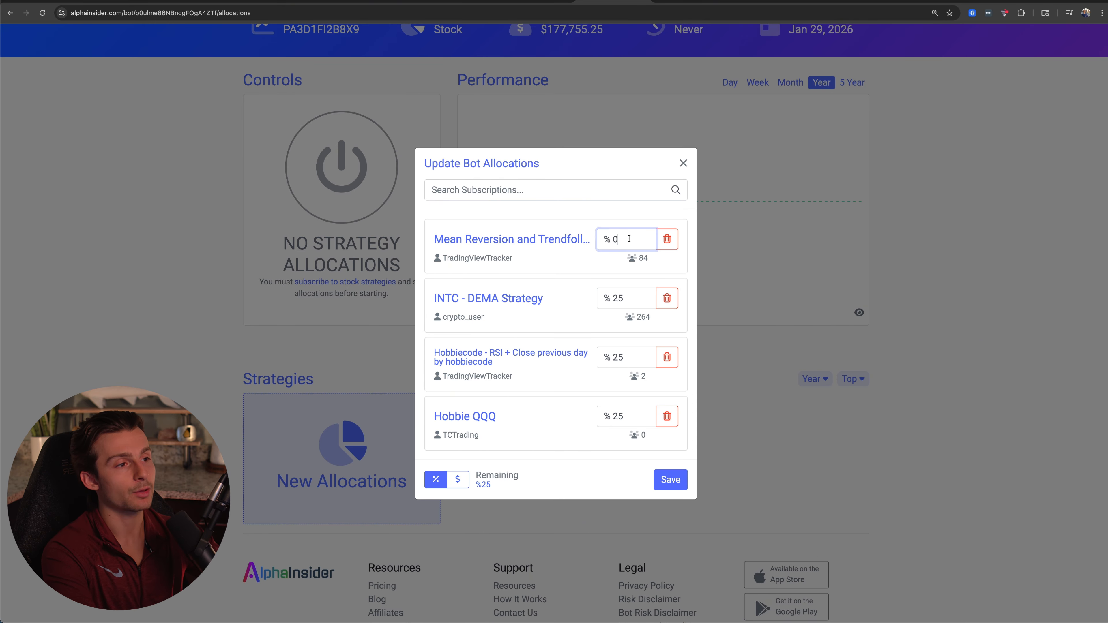
{"action": "type", "text": "25"}
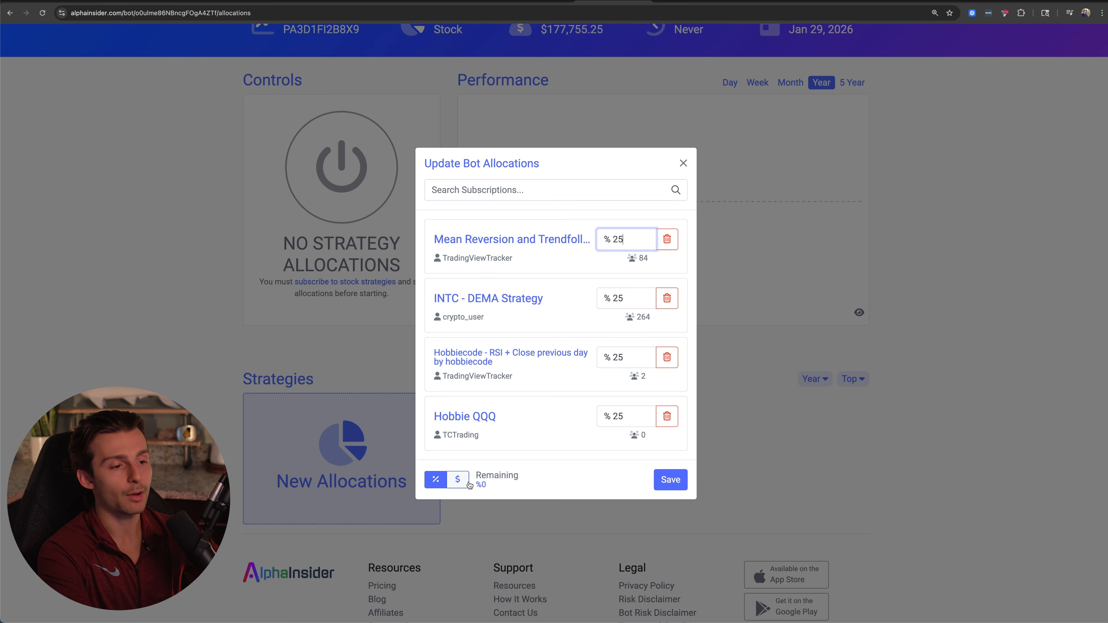
Check the allocations as dollar amounts and save them in percent.
{"action": "left_click", "coordinate": [459, 482]}
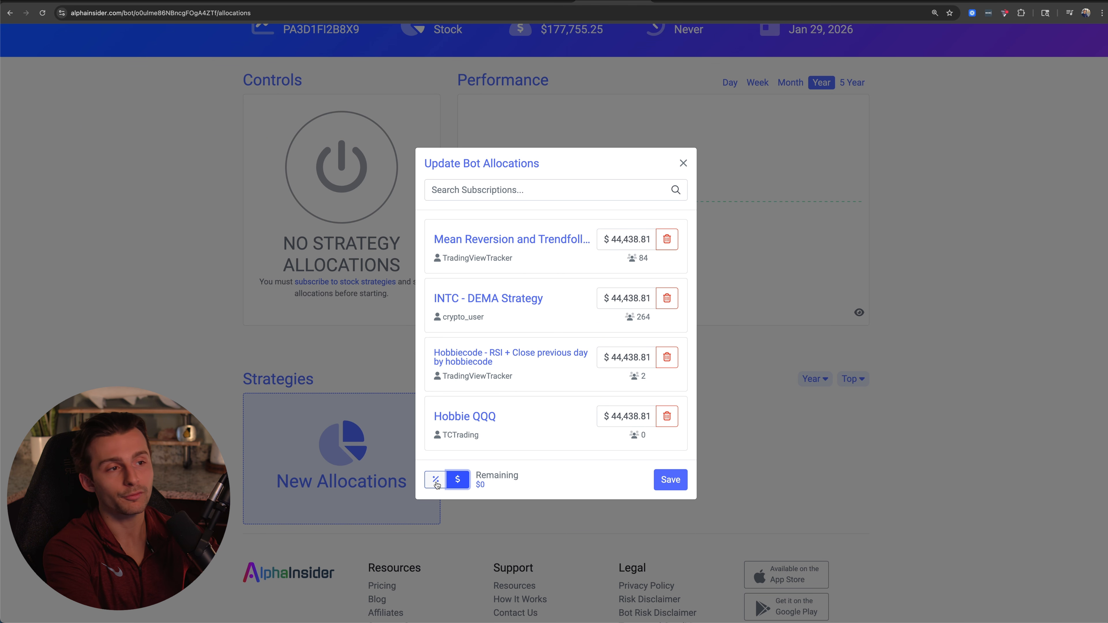
{"action": "left_click", "coordinate": [436, 480]}
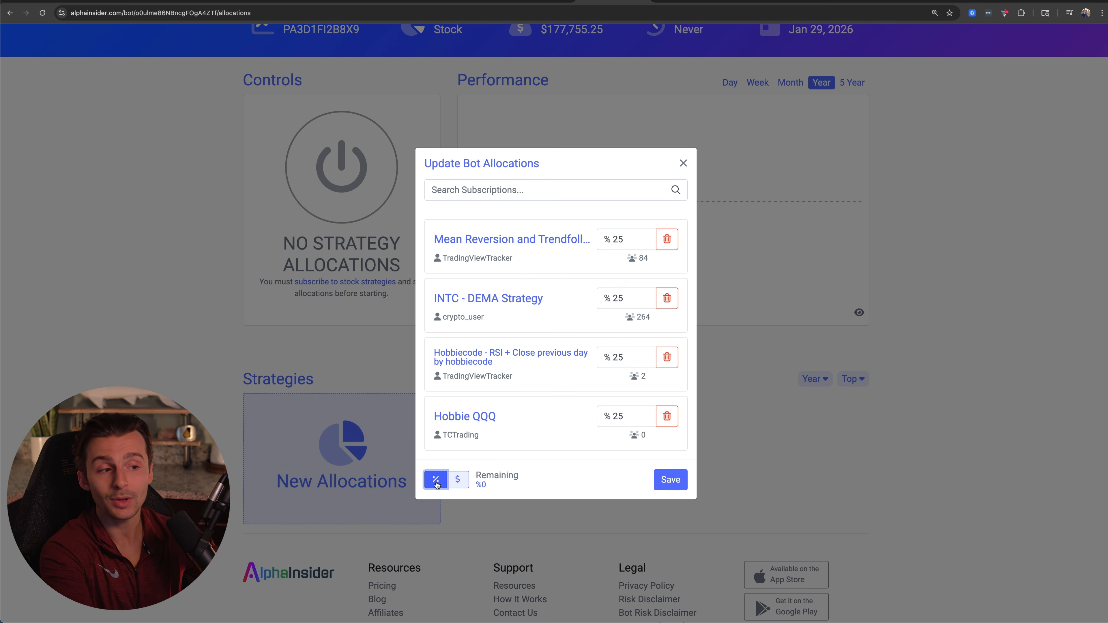
{"action": "left_click", "coordinate": [669, 484]}
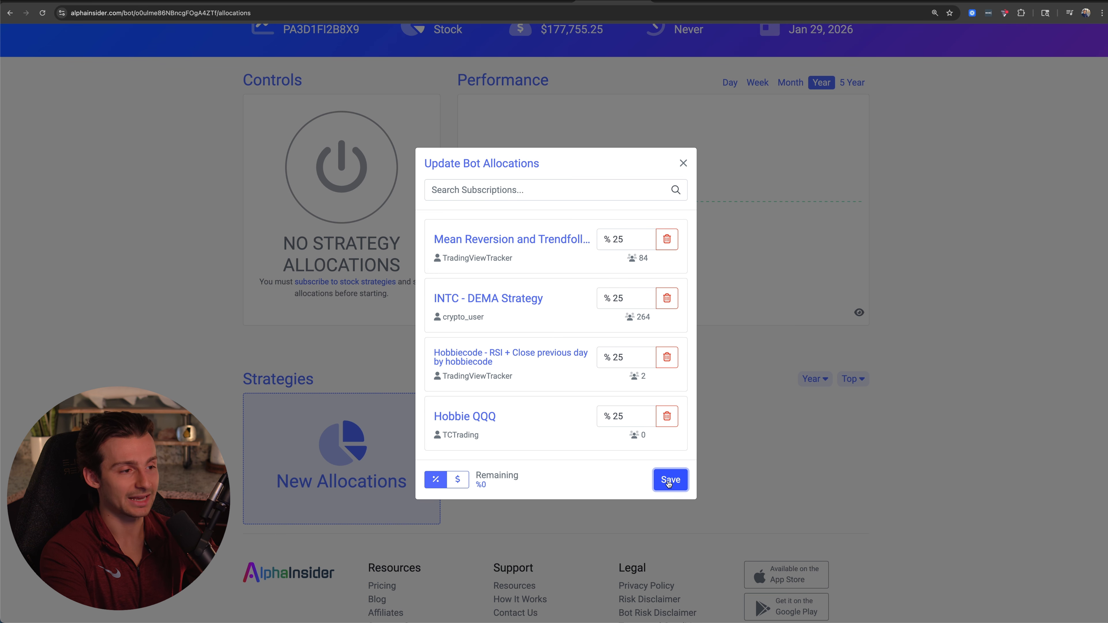
Review the strategies allocated to the Alpaca trading bot and their performance charts.
{"action": "scroll", "coordinate": [325, 501], "scroll_direction": "down", "scroll_amount": 4}
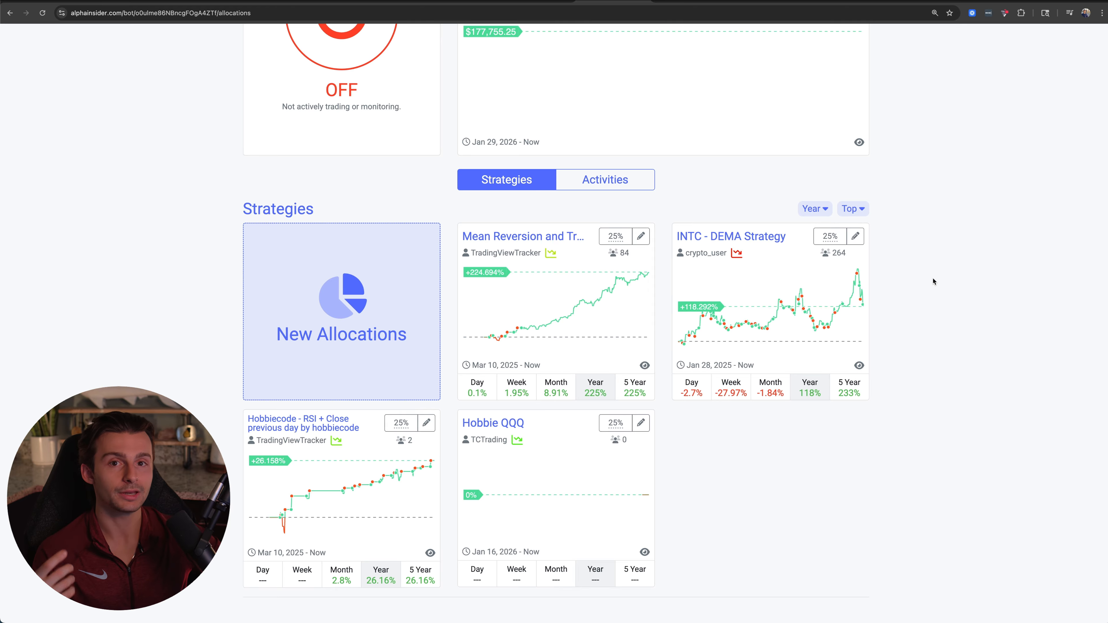
{"action": "scroll", "coordinate": [933, 282], "scroll_direction": "up", "scroll_amount": 1}
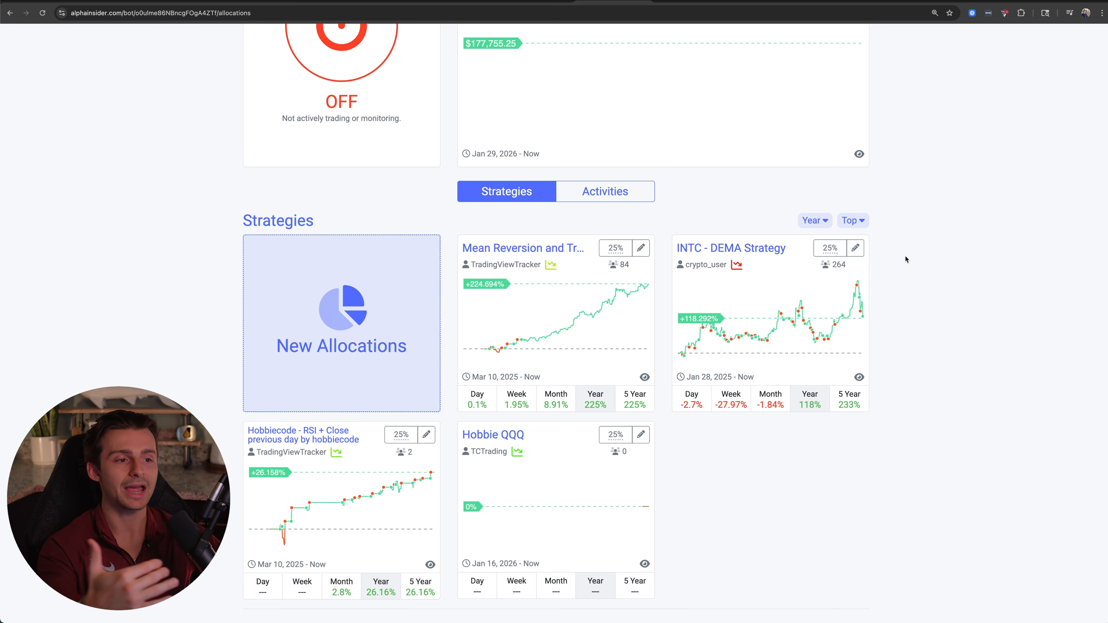
{"action": "scroll", "coordinate": [907, 280], "scroll_direction": "up", "scroll_amount": 3}
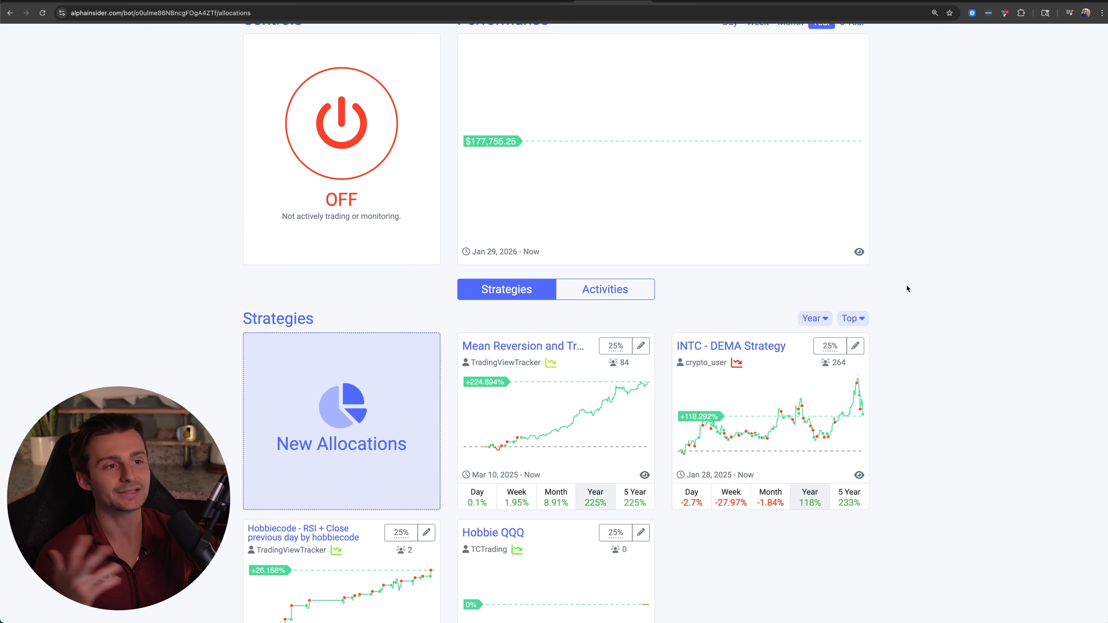
{"action": "scroll", "coordinate": [907, 288], "scroll_direction": "up", "scroll_amount": 4}
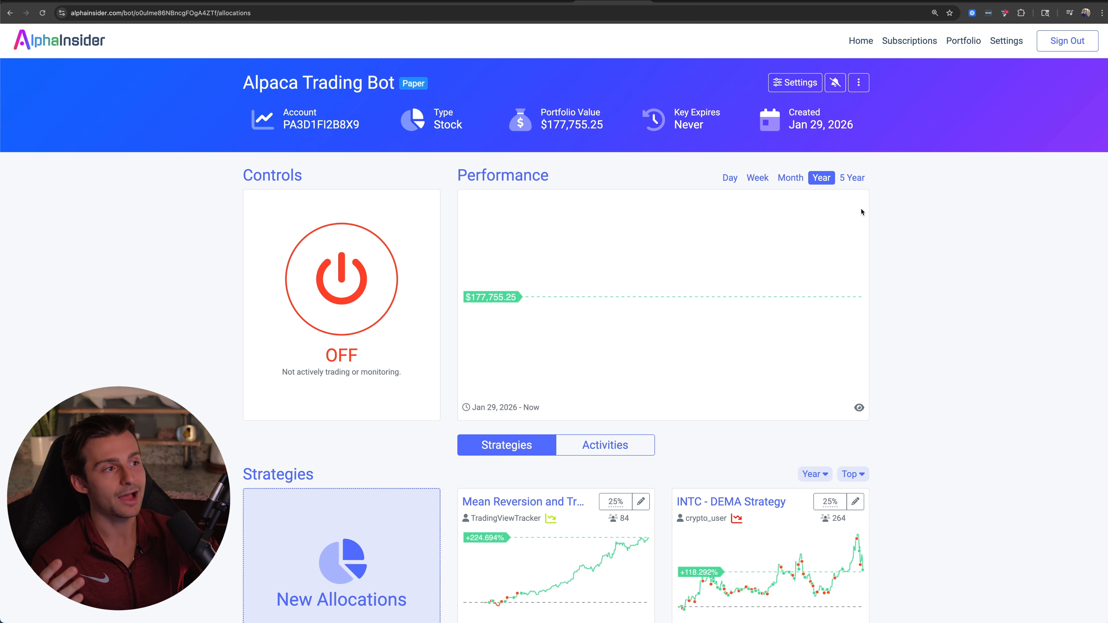
Inspect the Alpaca bot's trading settings and its notification options.
{"action": "left_click", "coordinate": [795, 82]}
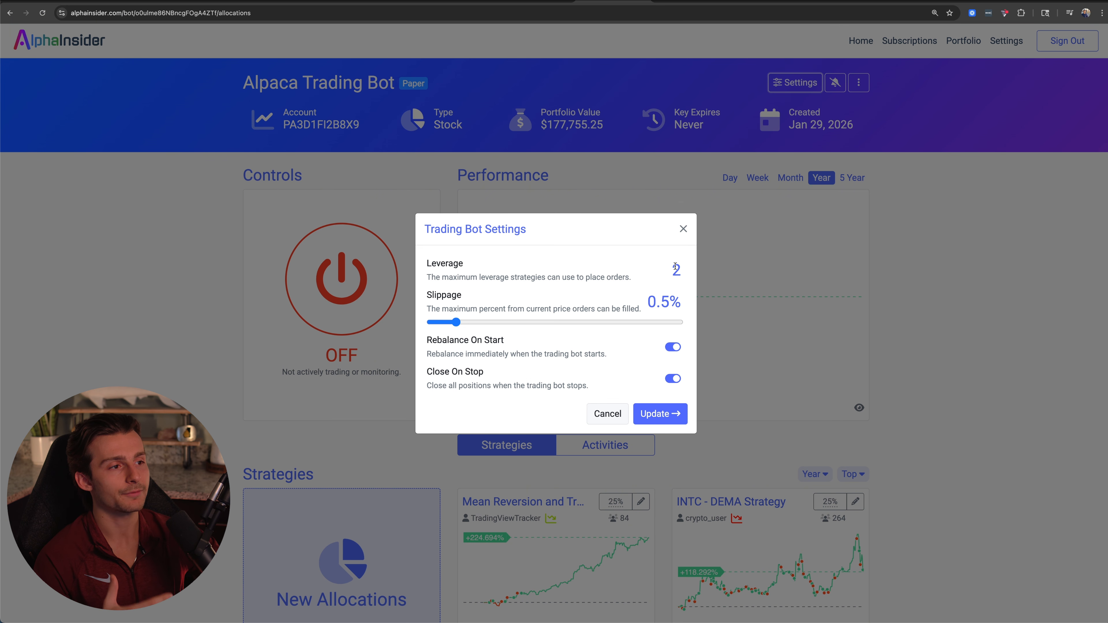
{"action": "left_click", "coordinate": [683, 229]}
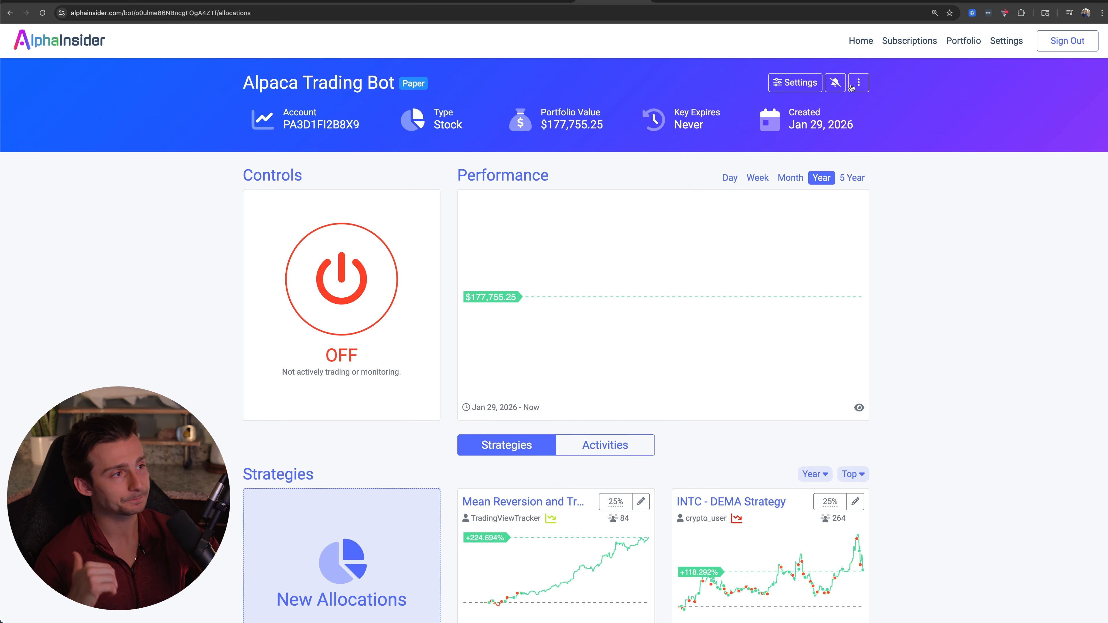
{"action": "left_click", "coordinate": [836, 82]}
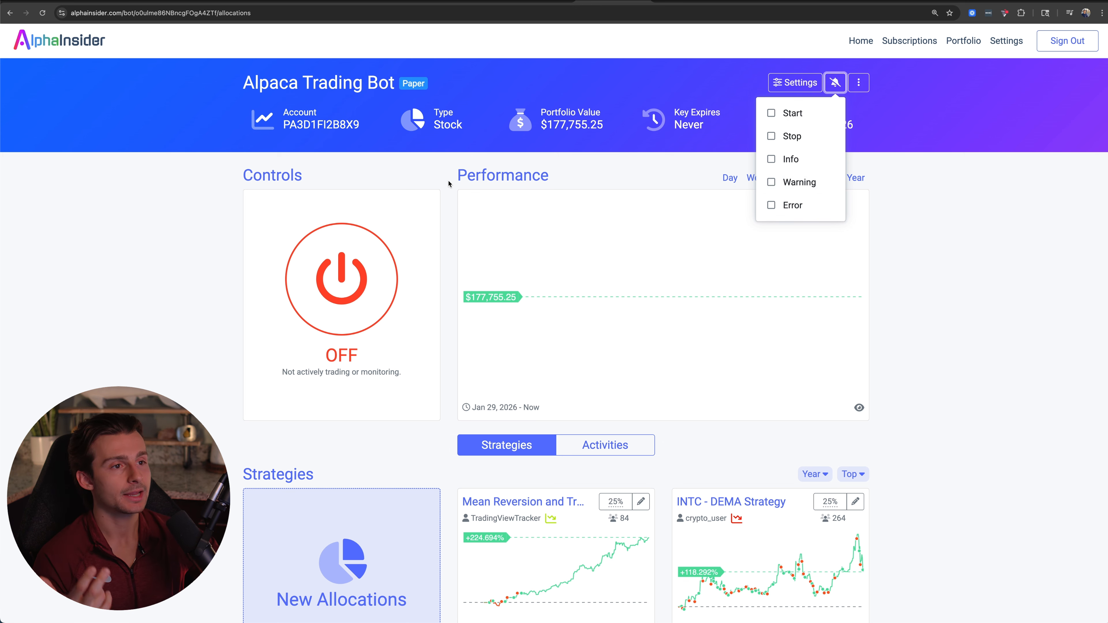
{"action": "left_click", "coordinate": [448, 204]}
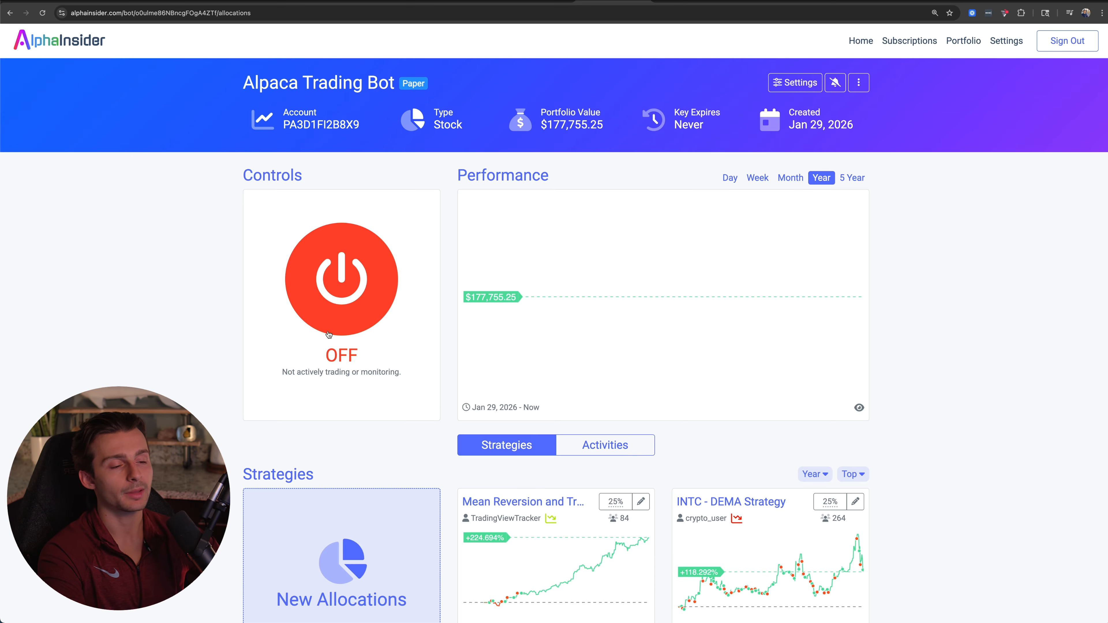
Turn on the Alpaca trading bot, acknowledging and confirming the risk disclaimer.
{"action": "left_click", "coordinate": [352, 267]}
{"action": "left_click", "coordinate": [487, 437]}
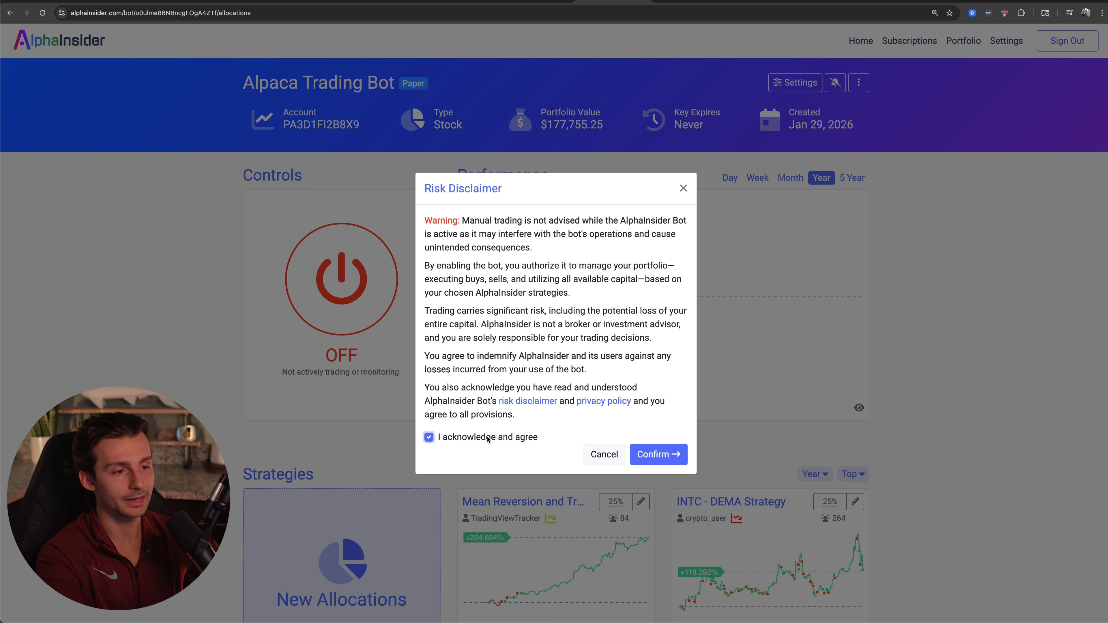
{"action": "left_click", "coordinate": [659, 455]}
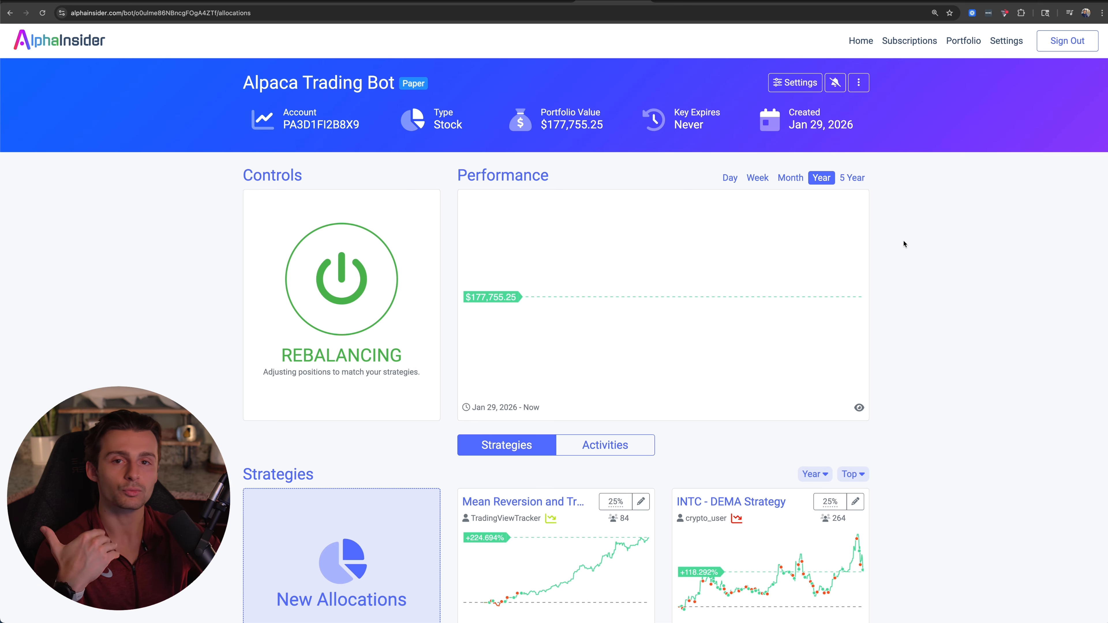
{"action": "scroll", "coordinate": [899, 244], "scroll_direction": "down", "scroll_amount": 4}
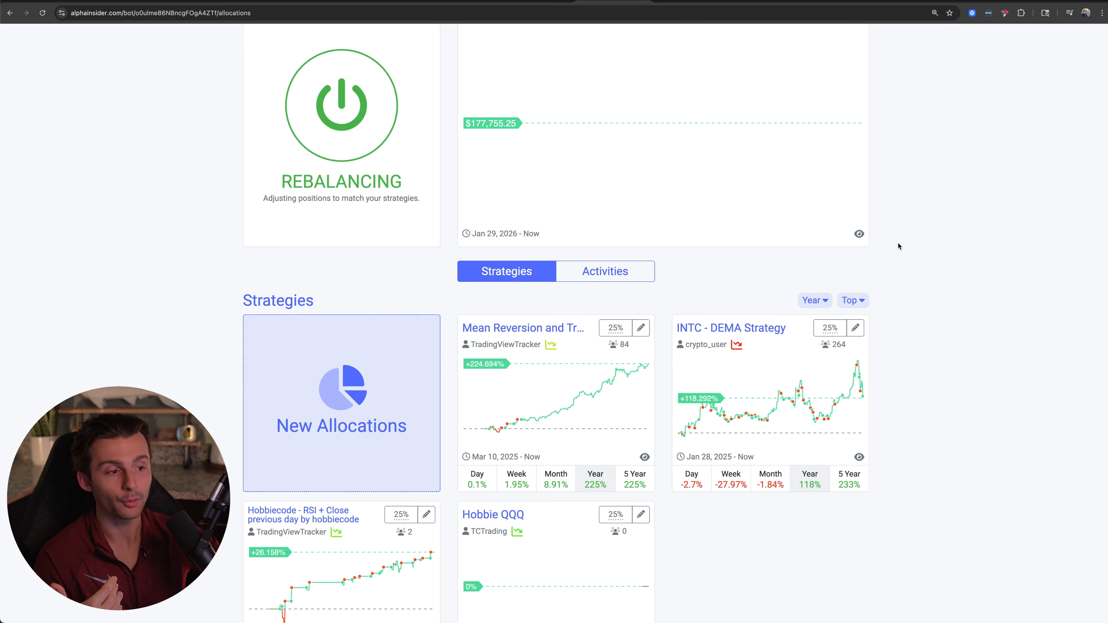
{"action": "scroll", "coordinate": [794, 298], "scroll_direction": "down", "scroll_amount": 2}
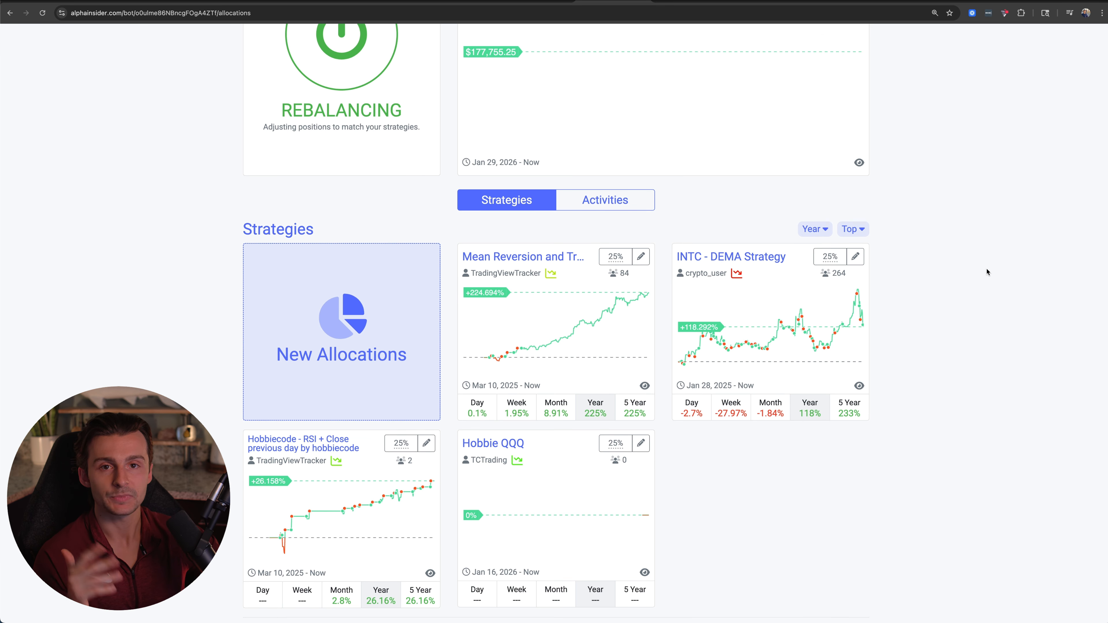
{"action": "scroll", "coordinate": [990, 272], "scroll_direction": "up", "scroll_amount": 2}
{"action": "scroll", "coordinate": [989, 272], "scroll_direction": "up", "scroll_amount": 3}
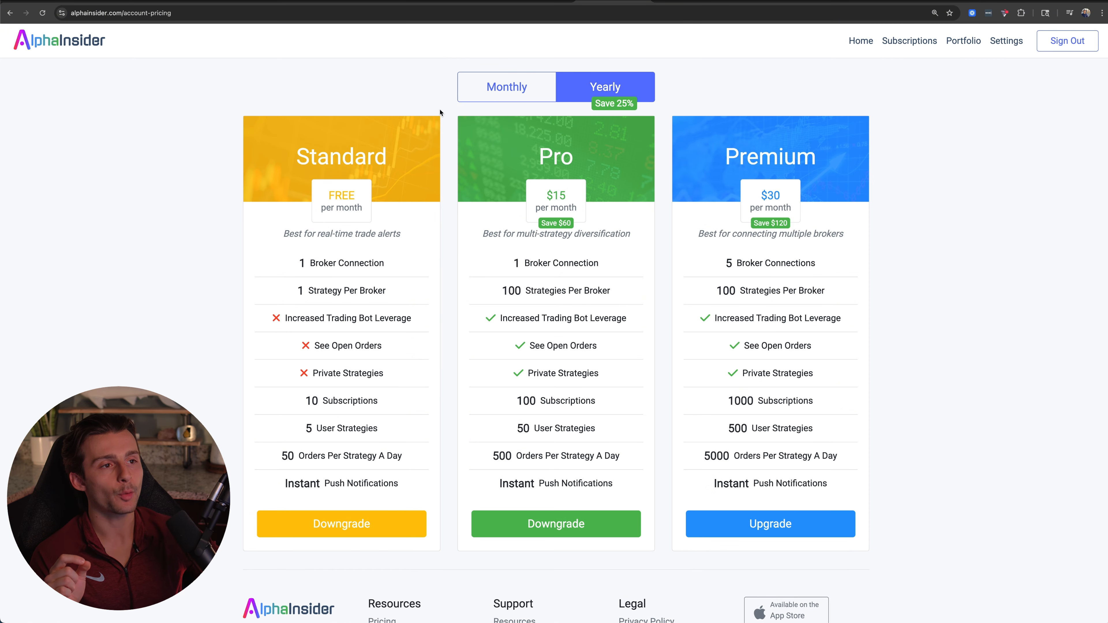
Compare the Standard, Pro and Premium plans on the account pricing page, including their prices, broker connections and strategy limits.
{"action": "scroll", "coordinate": [350, 199], "scroll_direction": "down", "scroll_amount": 1}
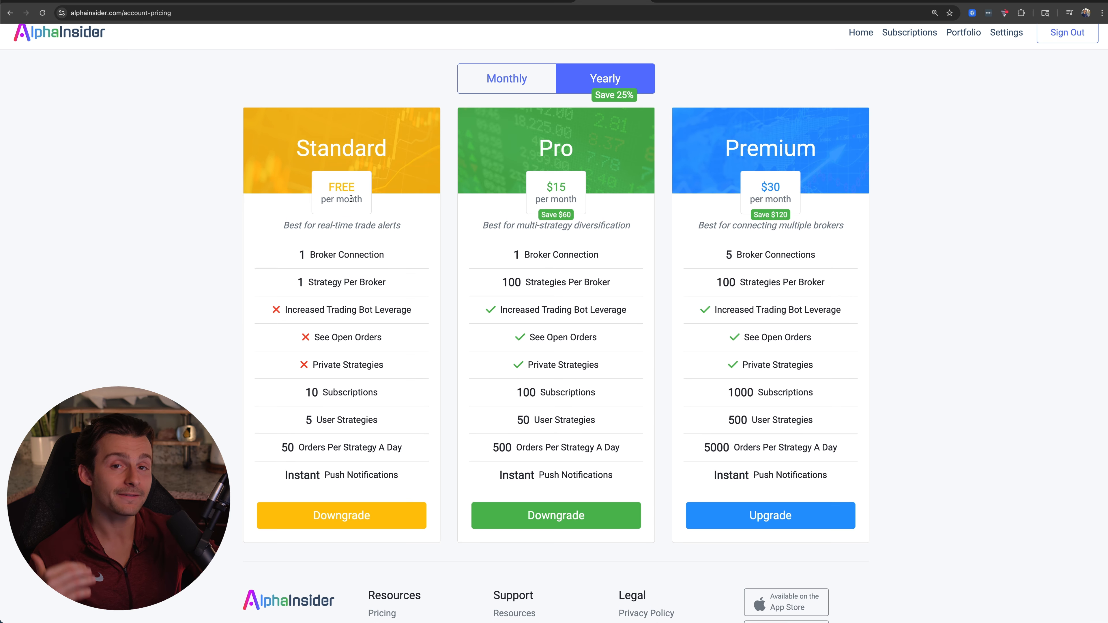
{"action": "left_click_drag", "start_coordinate": [299, 148], "coordinate": [426, 140]}
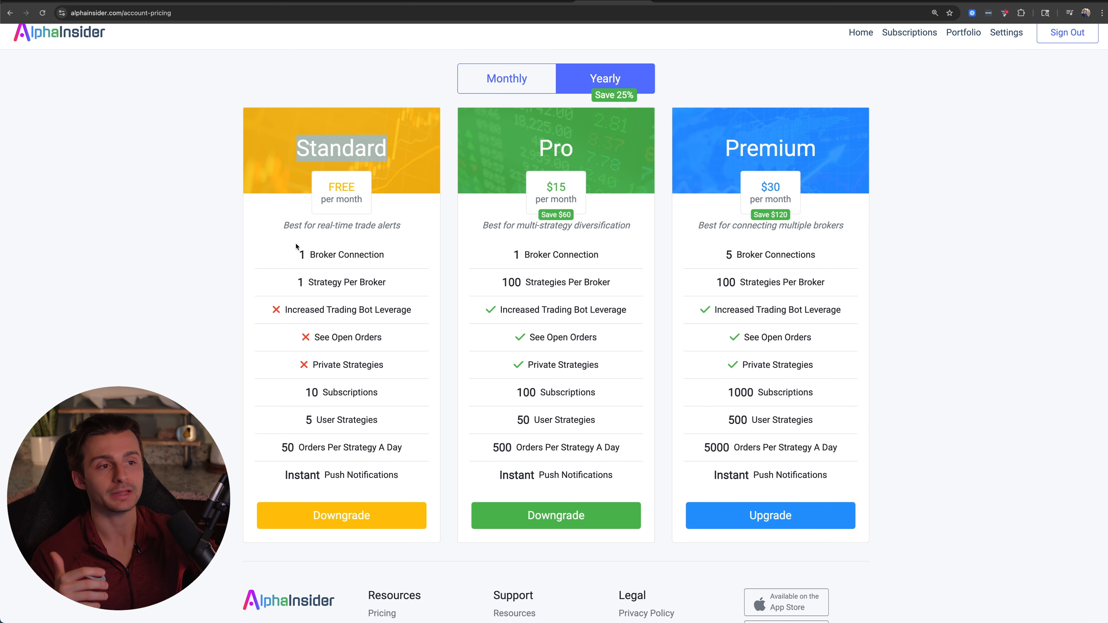
{"action": "left_click", "coordinate": [311, 258]}
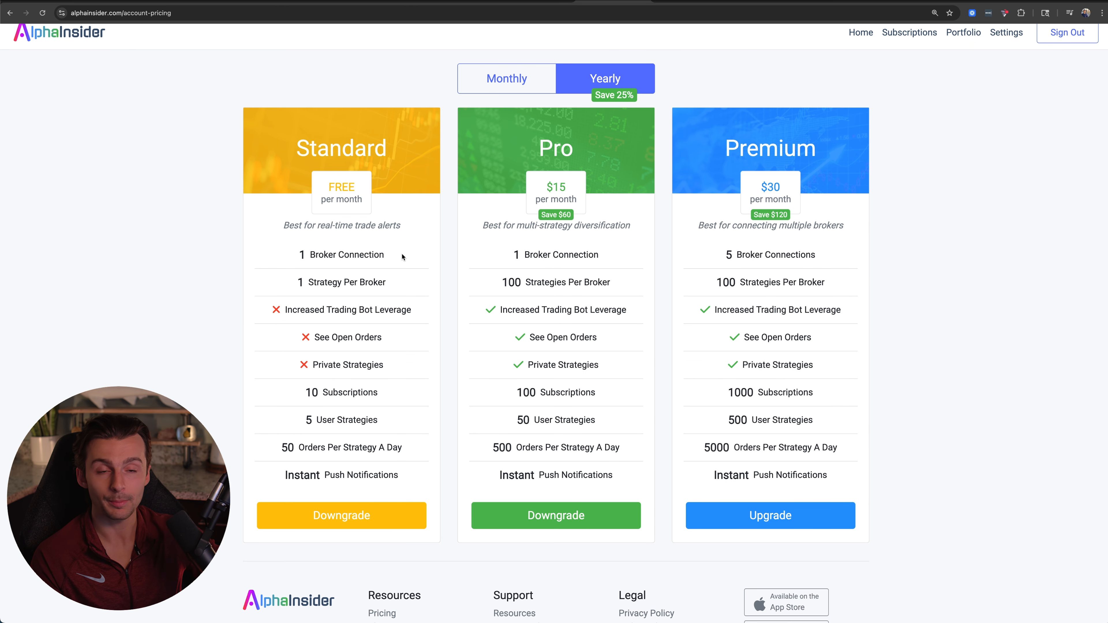
{"action": "scroll", "coordinate": [313, 283], "scroll_direction": "up", "scroll_amount": 1}
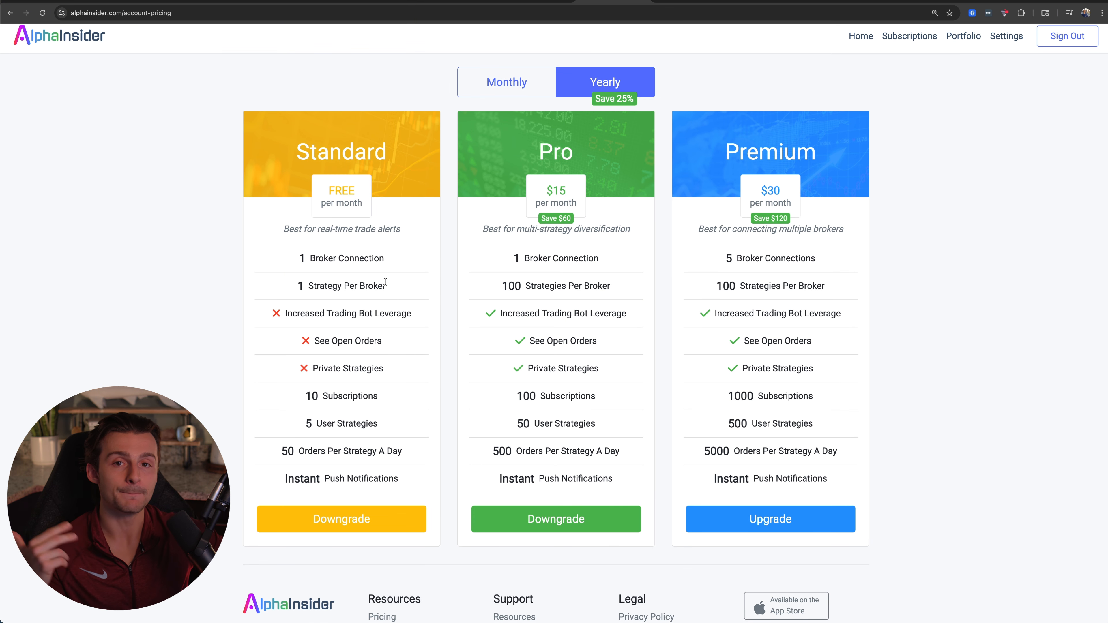
{"action": "left_click_drag", "start_coordinate": [549, 191], "coordinate": [570, 194]}
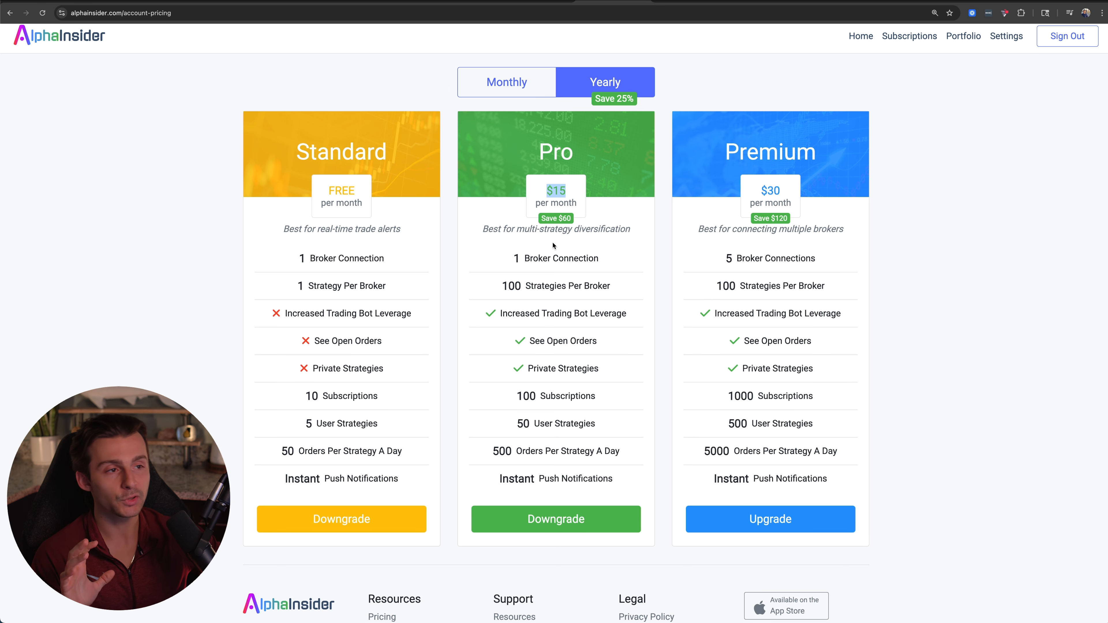
{"action": "scroll", "coordinate": [551, 256], "scroll_direction": "up", "scroll_amount": 1}
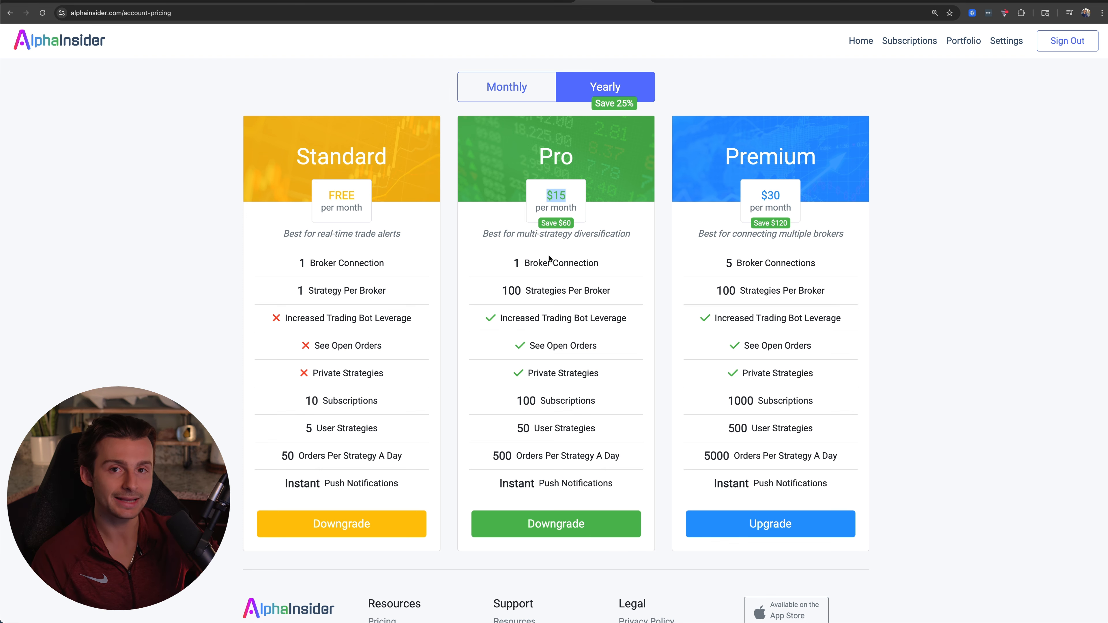
{"action": "scroll", "coordinate": [678, 304], "scroll_direction": "down", "scroll_amount": 1}
{"action": "left_click", "coordinate": [671, 302]}
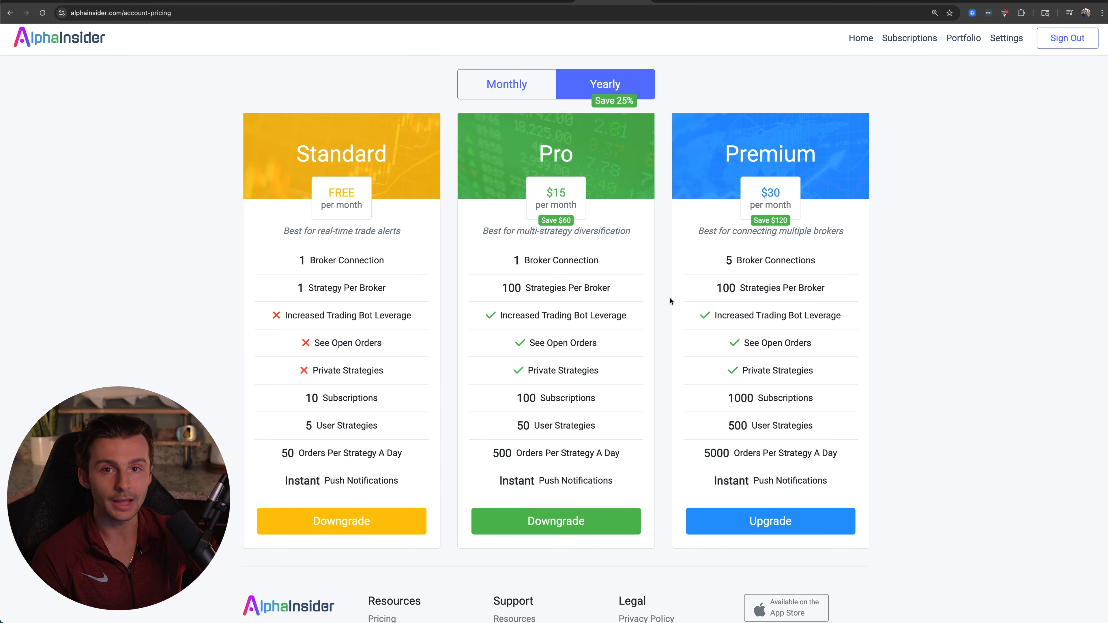
Return to the home page and check the Trading Bots overview.
{"action": "left_click", "coordinate": [869, 44]}
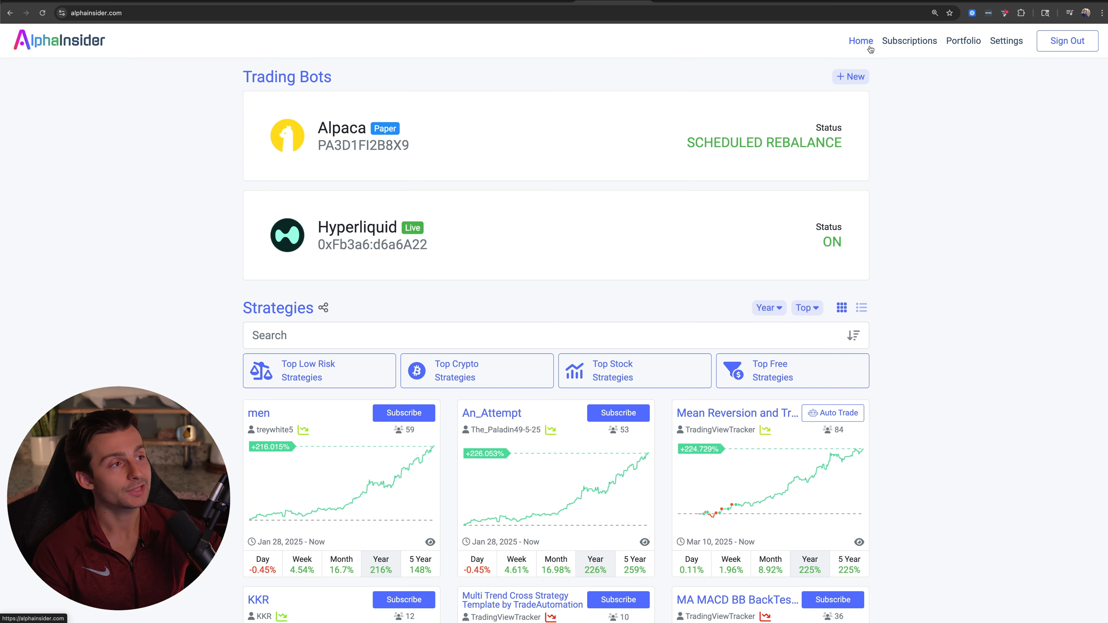
{"action": "left_click_drag", "start_coordinate": [235, 77], "coordinate": [442, 87]}
{"action": "left_click", "coordinate": [434, 89]}
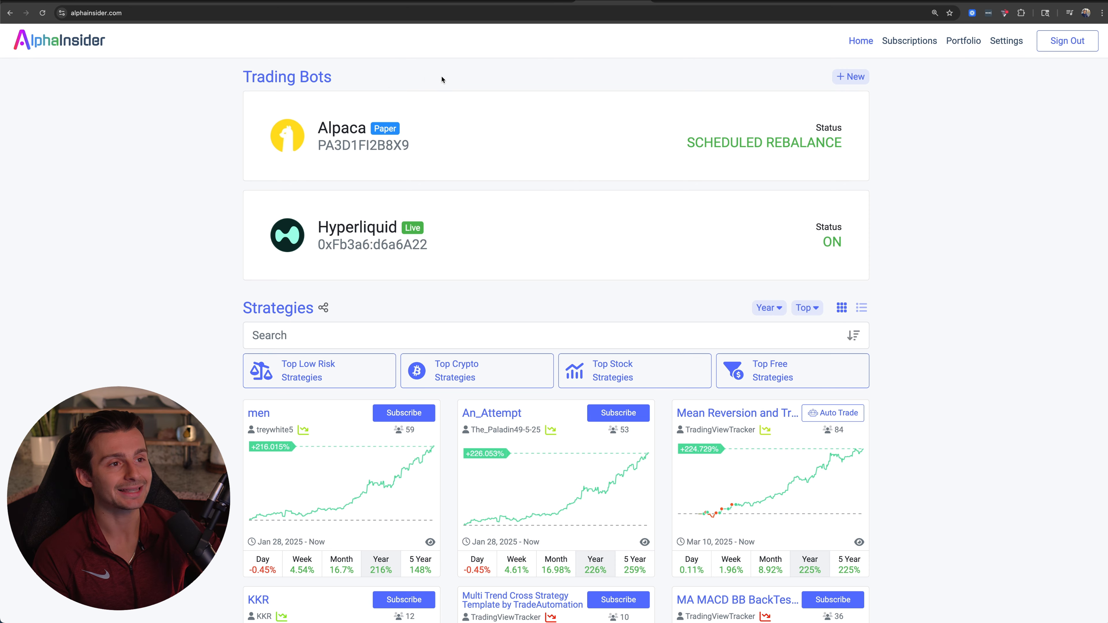